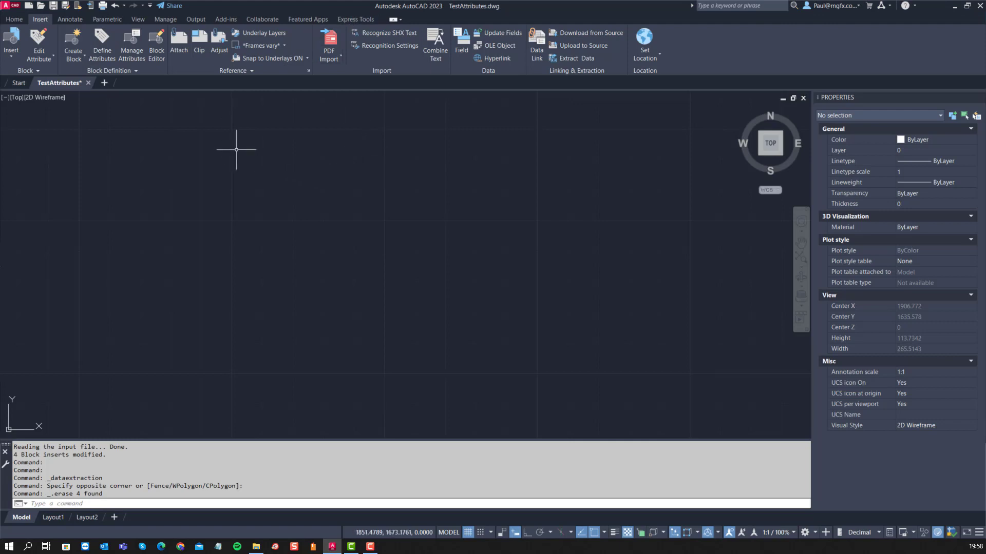
Switch the ribbon to the Express Tools tab
left_click(340, 19)
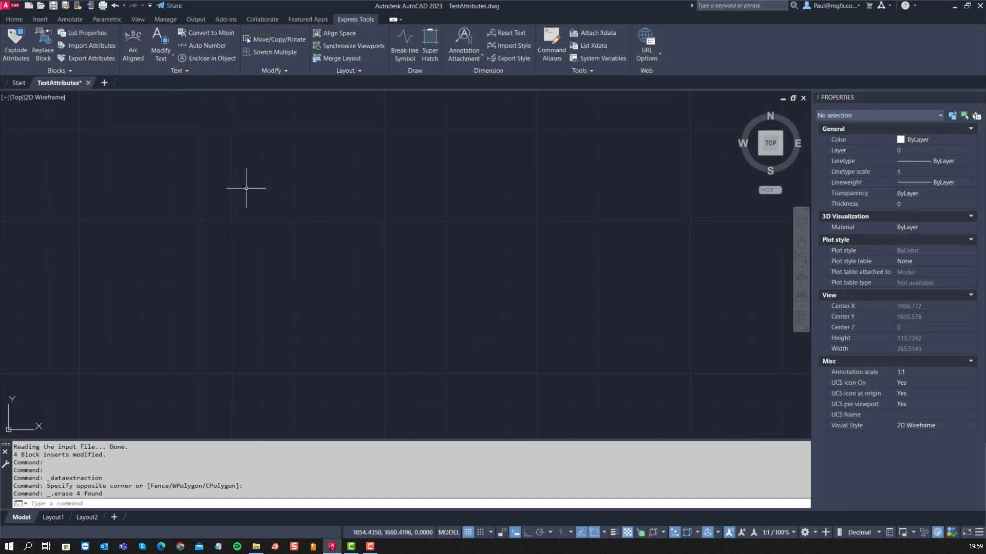
Draw a window-outline rectangle near the drawing's centre, then clear the selection and cancel the half-typed command
left_click(14, 20)
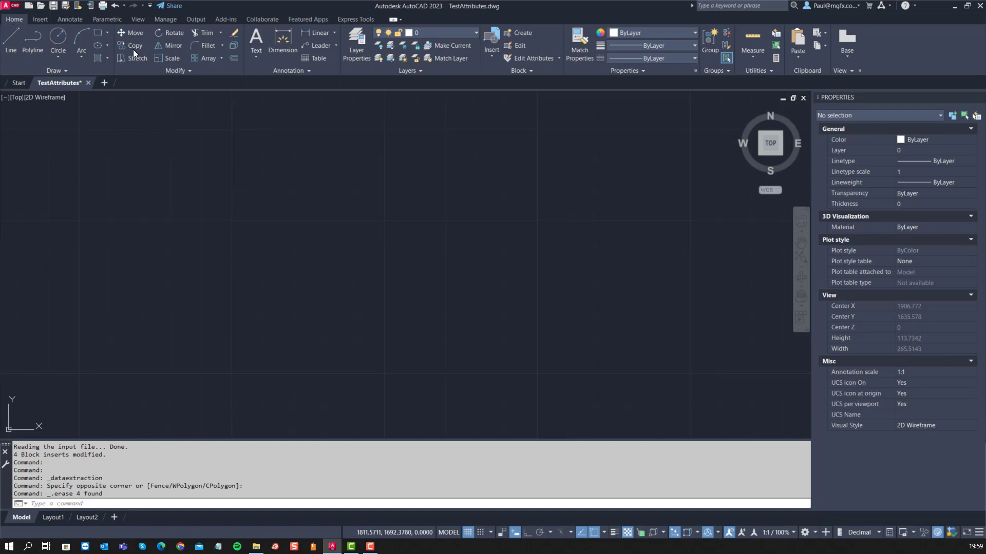
left_click(98, 32)
left_click(216, 346)
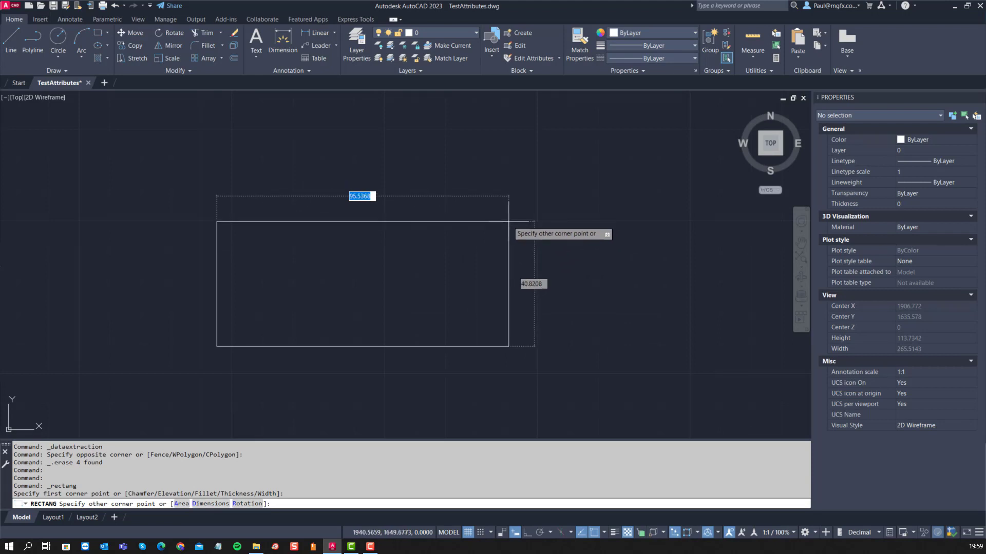
left_click(509, 221)
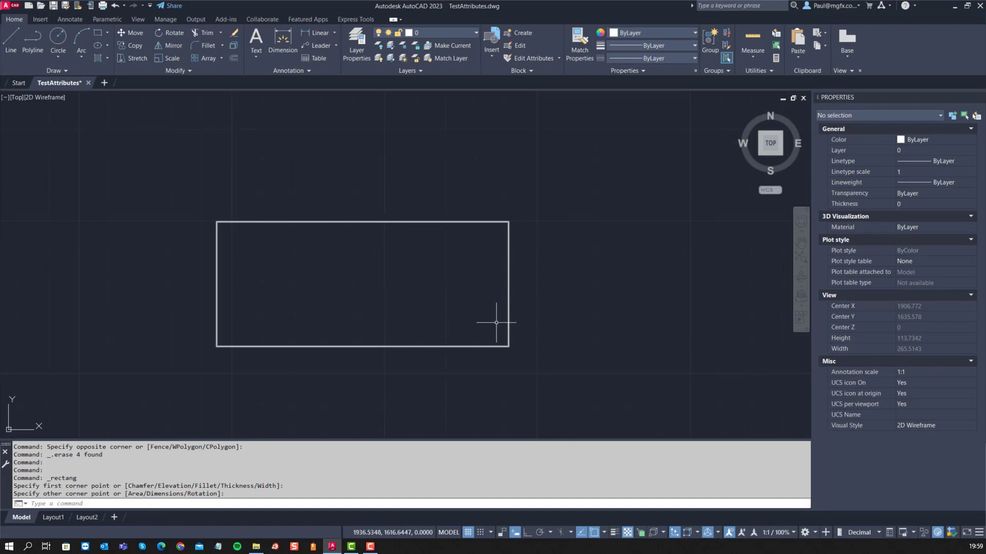
left_click(327, 194)
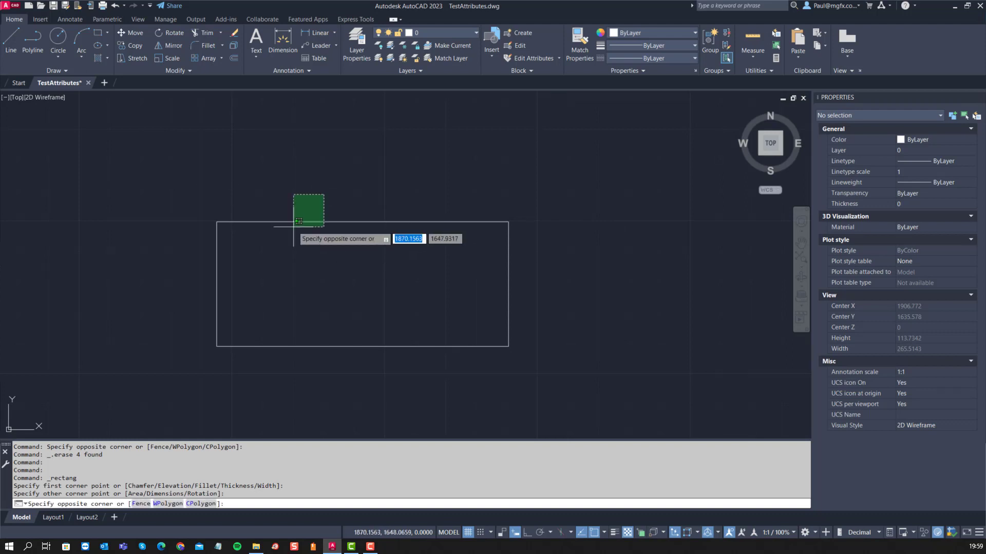
left_click(292, 229)
key("Escape")
key("Escape")
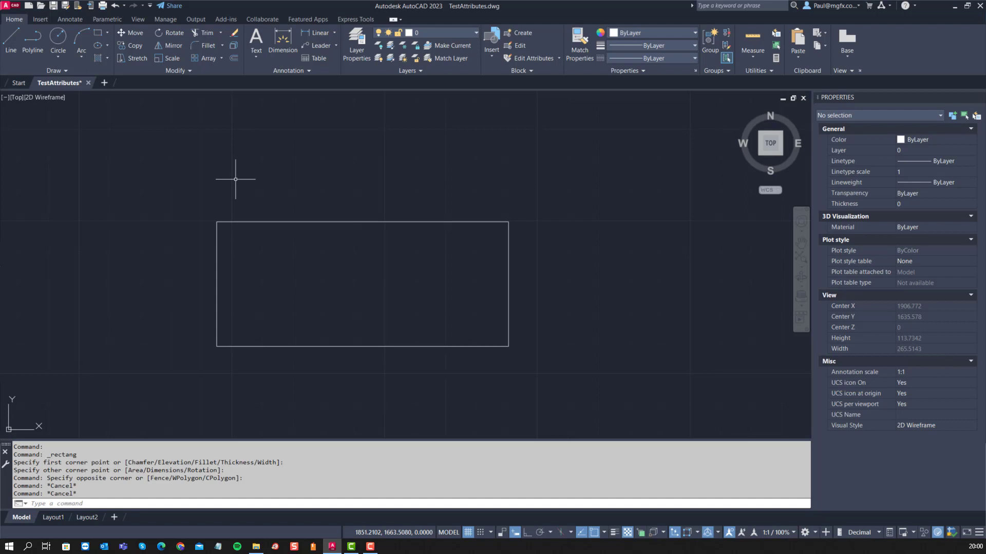
type("B")
key("Escape")
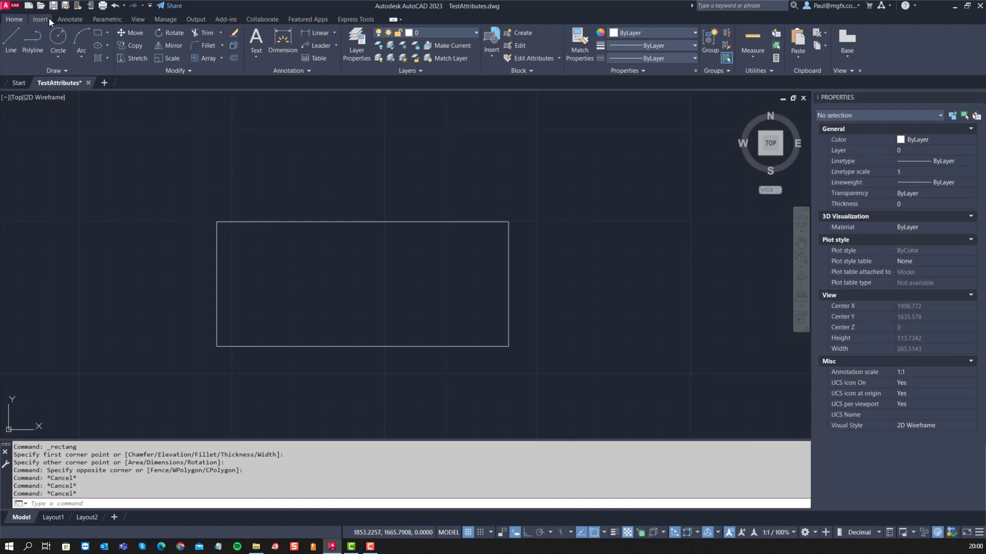
Convert the rectangle in place into block 'Window', with its base point at the lower-left corner
left_click(40, 19)
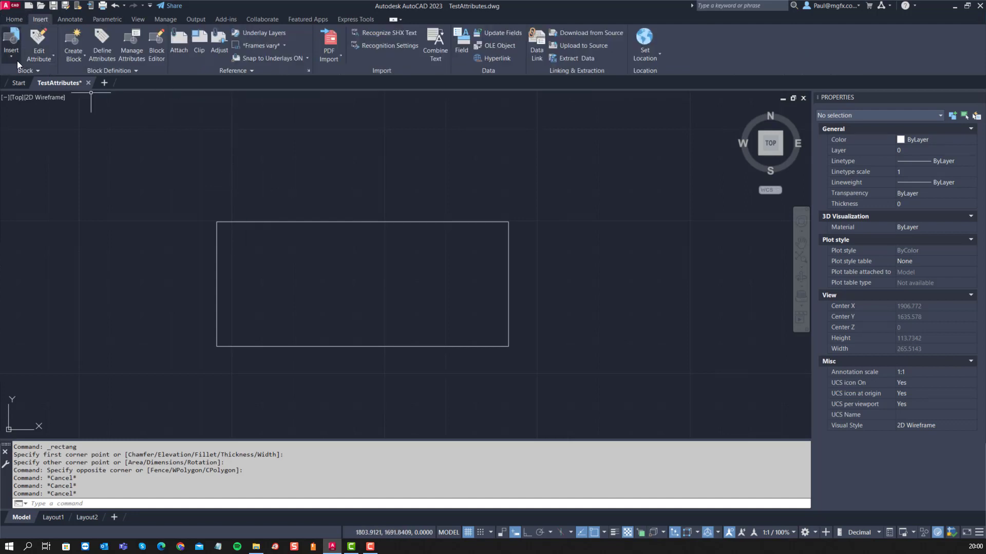
left_click(73, 44)
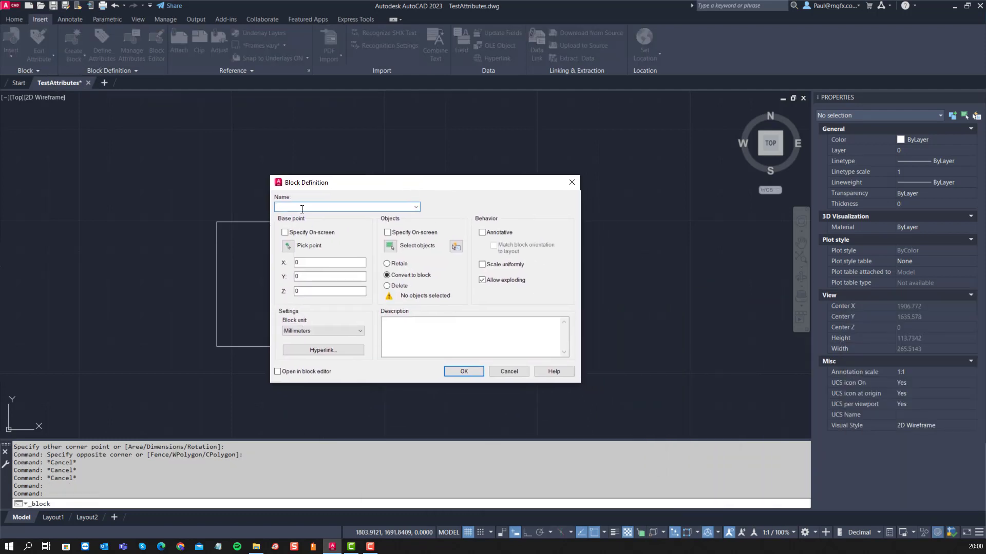
type("Window")
left_click(287, 247)
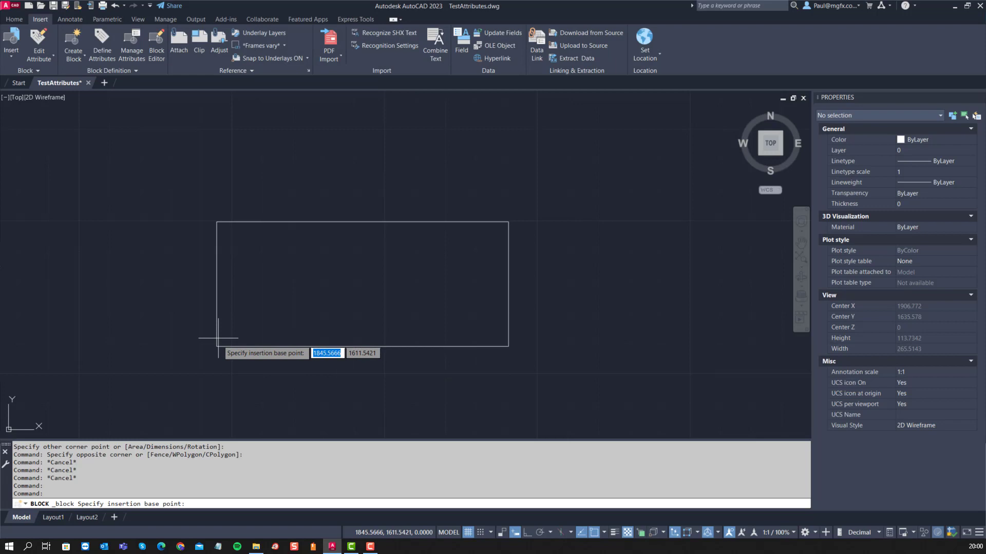
left_click(216, 347)
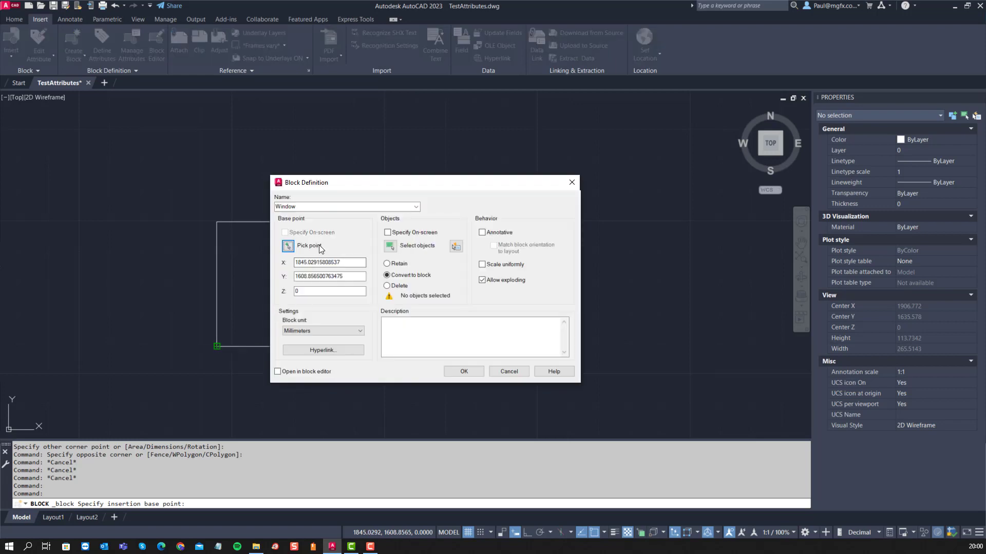
left_click(390, 249)
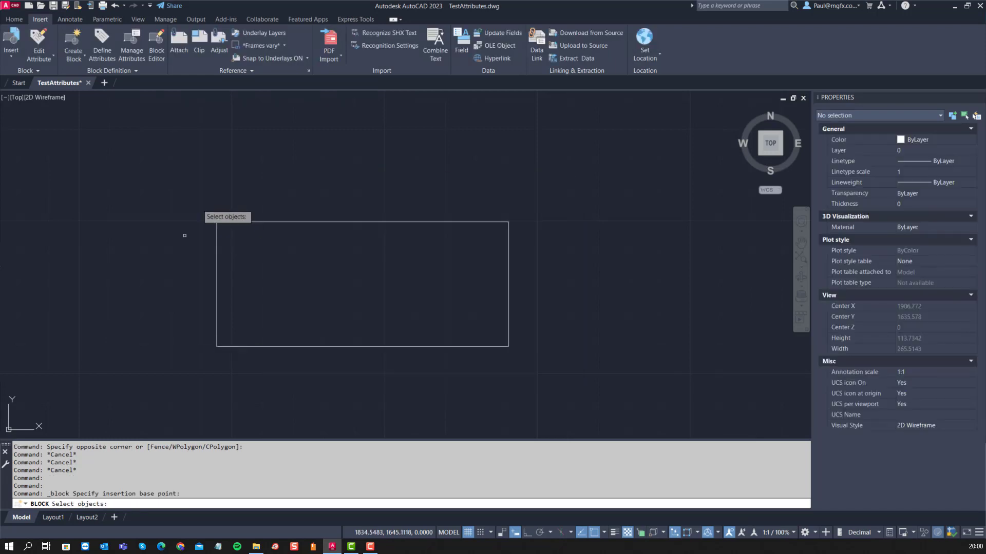
left_click(197, 202)
left_click(568, 382)
key("Return")
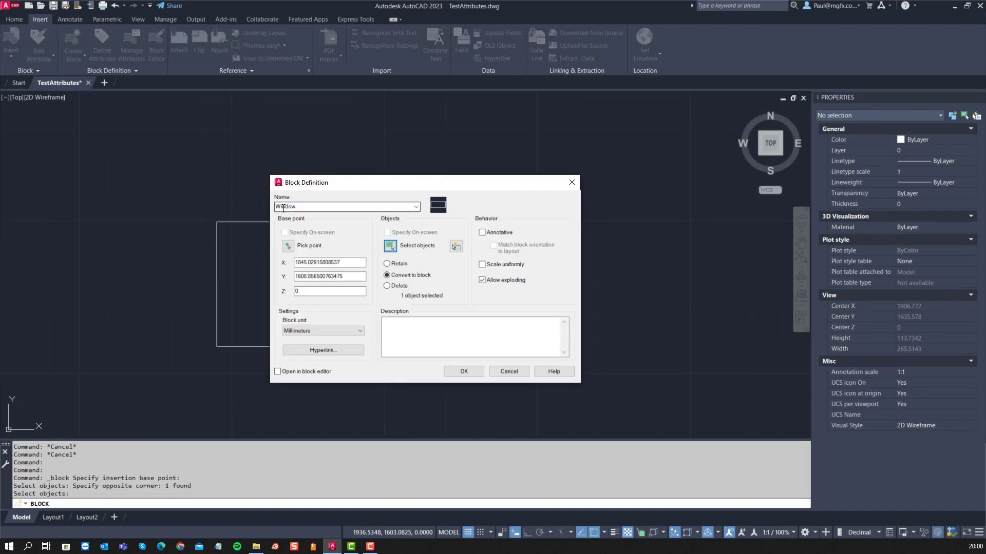
left_click(462, 372)
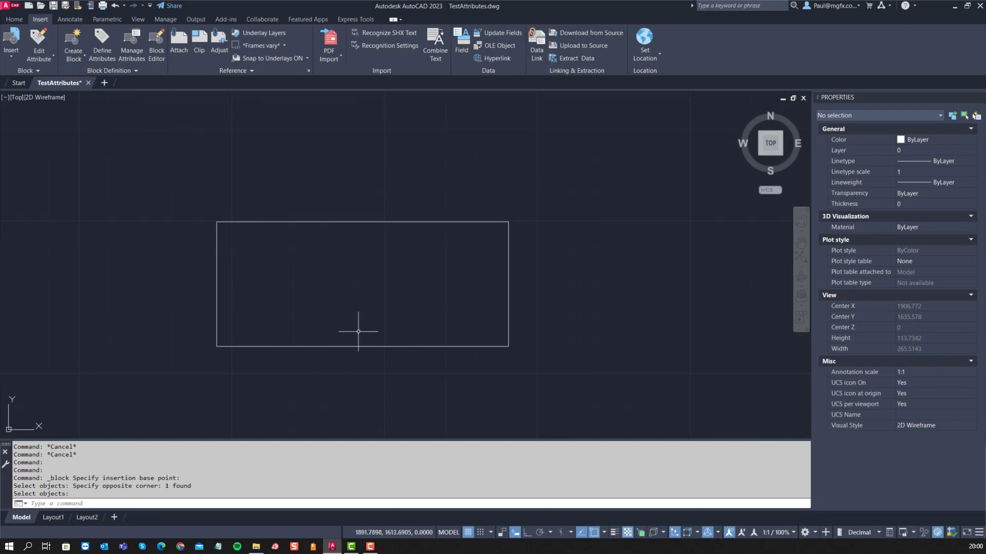
Open the Window block in the Block Editor
left_click(382, 362)
left_click(301, 290)
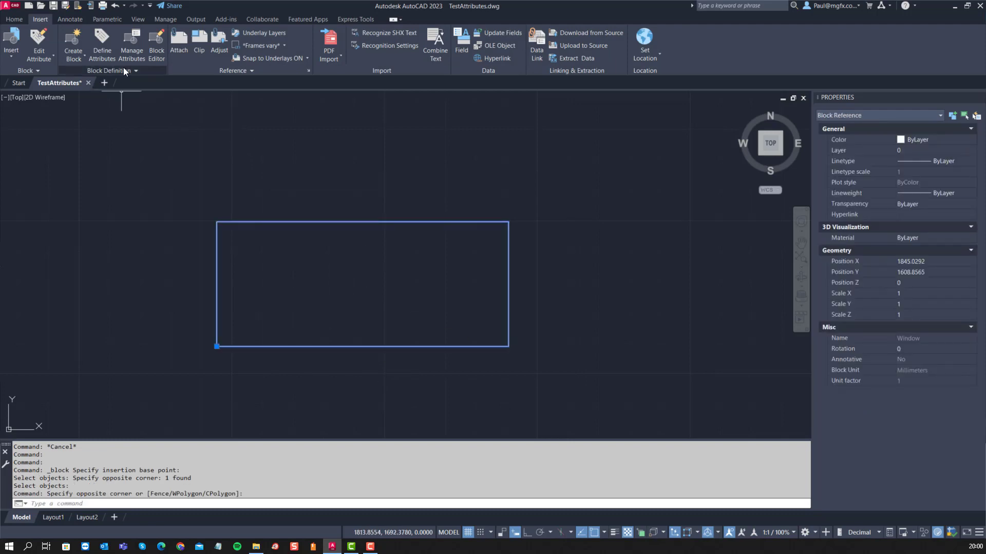
left_click(157, 45)
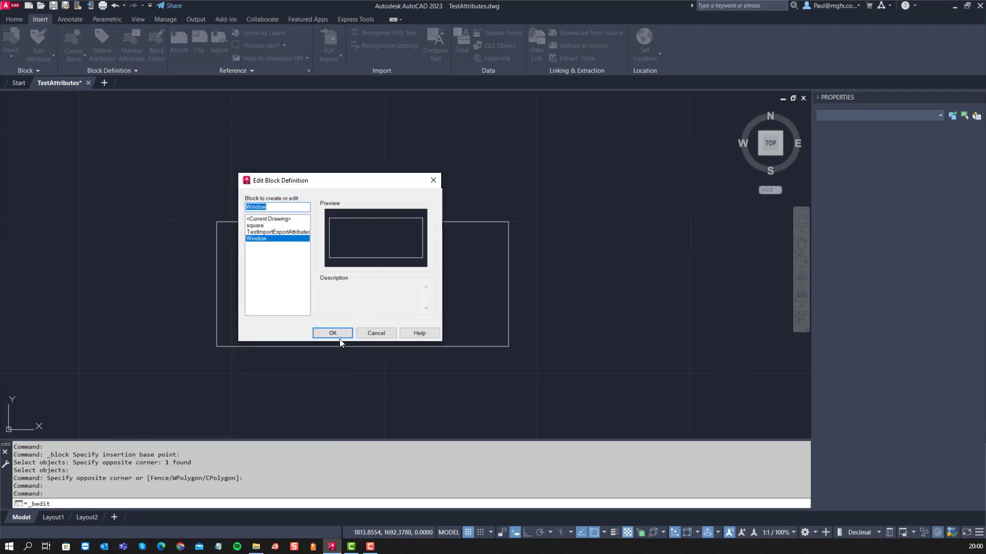
left_click(333, 339)
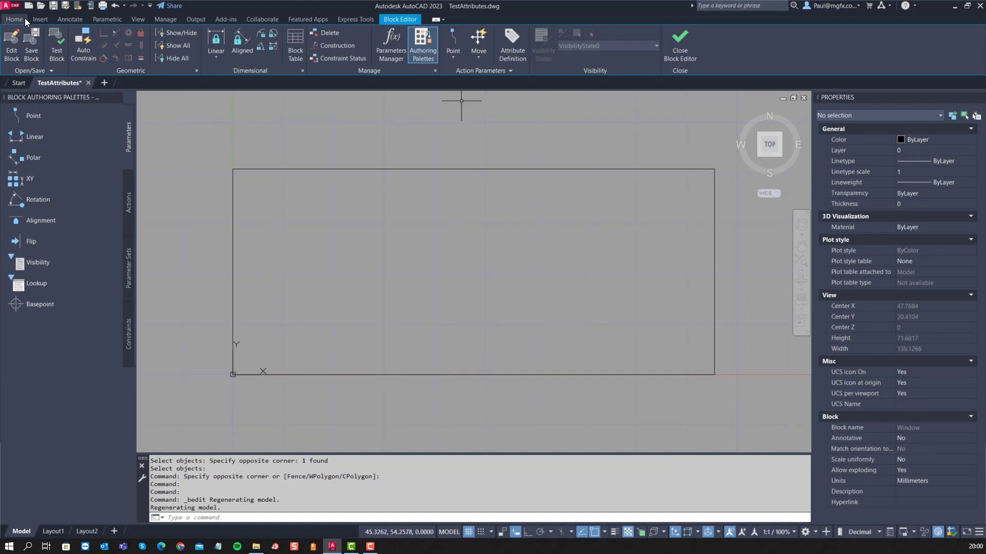
Define a Win_No attribute (tag and prompt Win_No) and place it at the rectangle's top-left
left_click(41, 19)
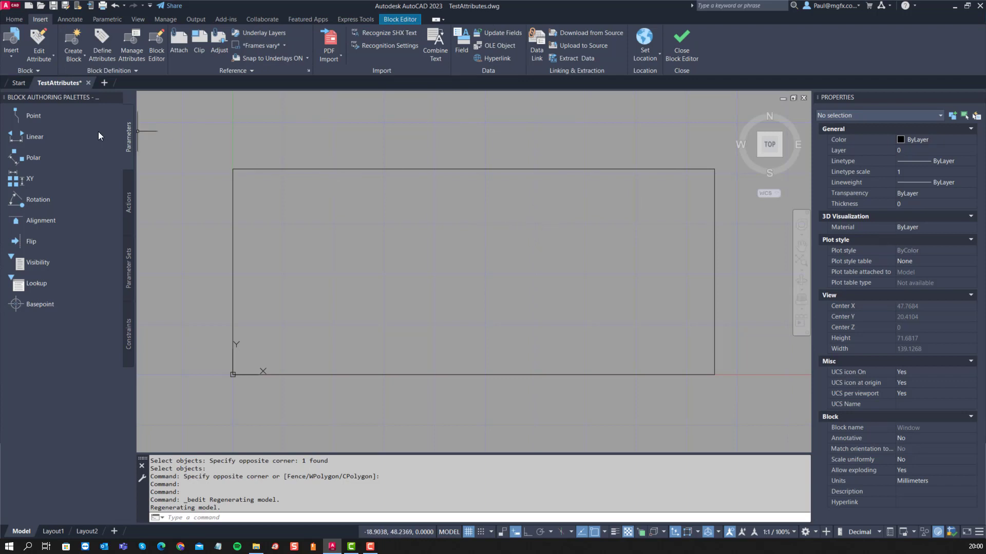
left_click(107, 38)
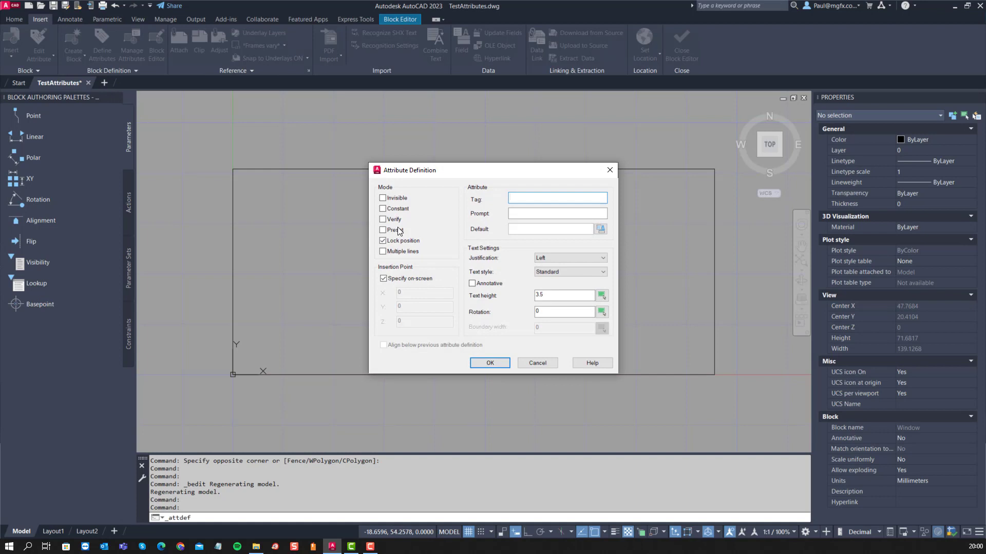
left_click_drag(426, 175, 391, 149)
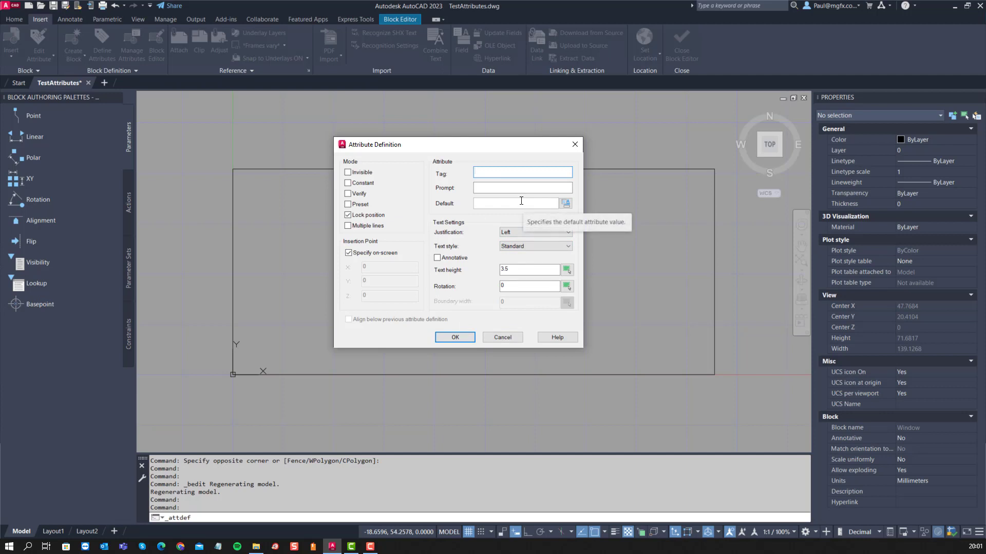
type("Win")
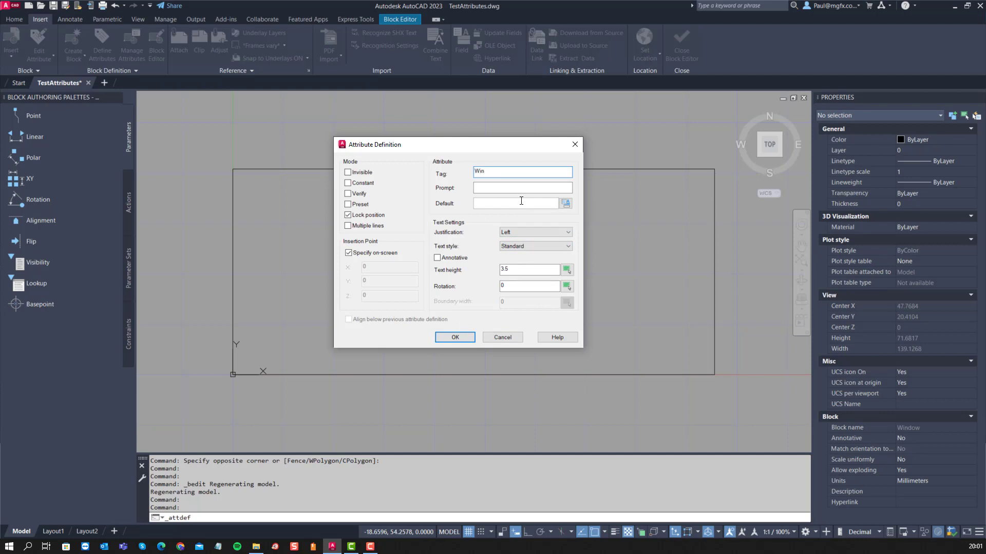
type("_NBo")
key("Left")
key("BackSpace")
key("ctrl+a")
key("ctrl+c")
left_click(506, 188)
key("ctrl+v")
left_click(455, 338)
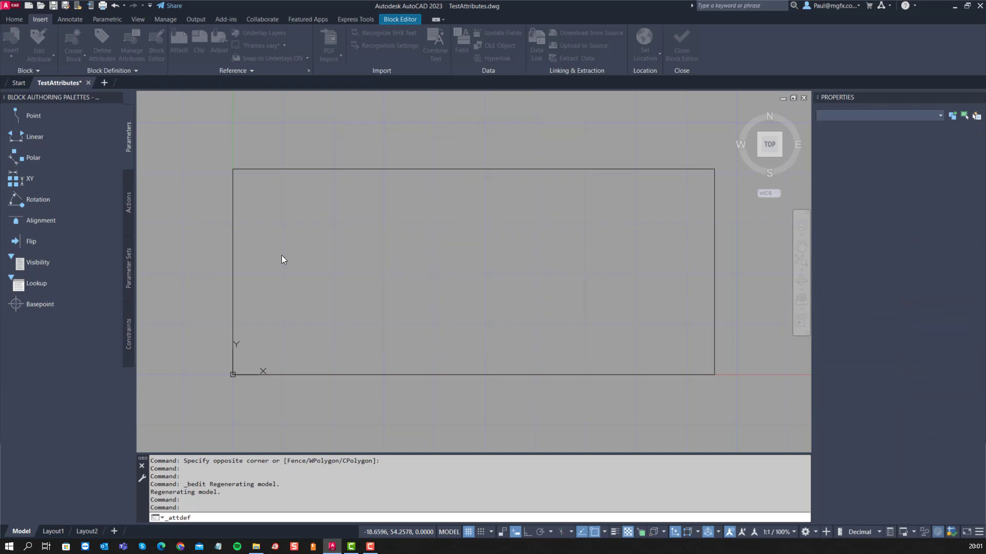
left_click(266, 228)
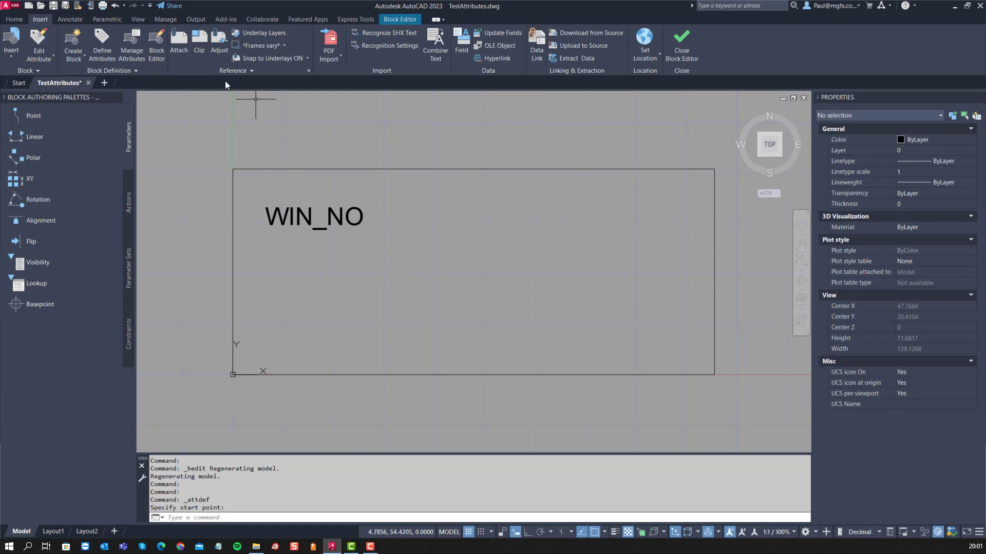
Define a U_Value attribute with U_Value as tag, prompt and default, placed beneath WIN_NO
left_click(109, 46)
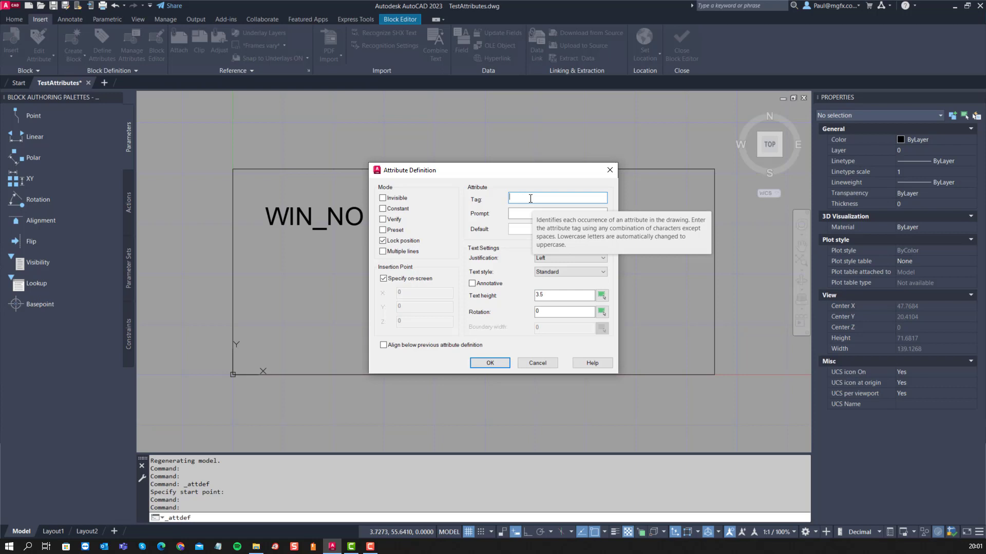
type("U")
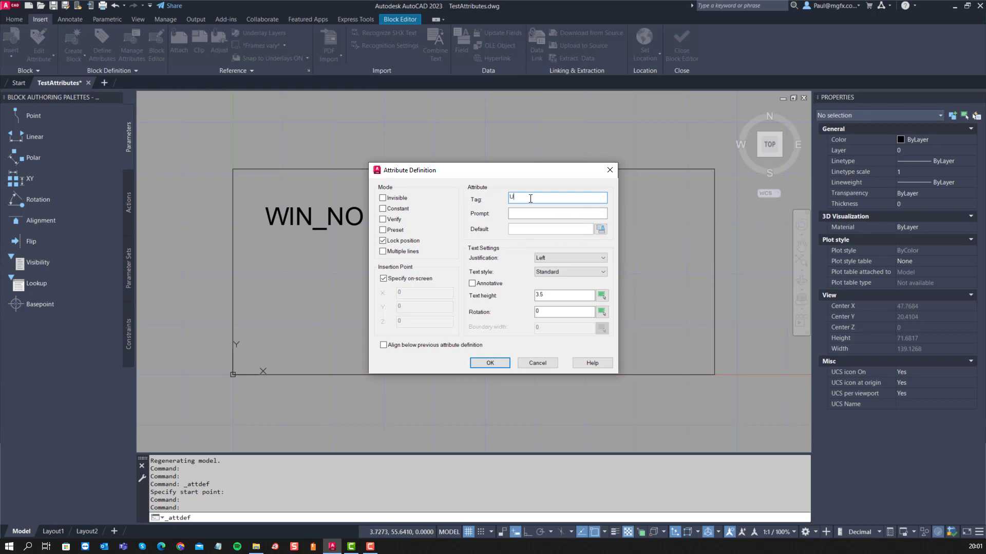
type("_ZValue")
key("Delete")
double_click(519, 197)
key("ctrl+c")
left_click(536, 213)
key("ctrl+v")
left_click(543, 229)
key("ctrl+v")
left_click(489, 363)
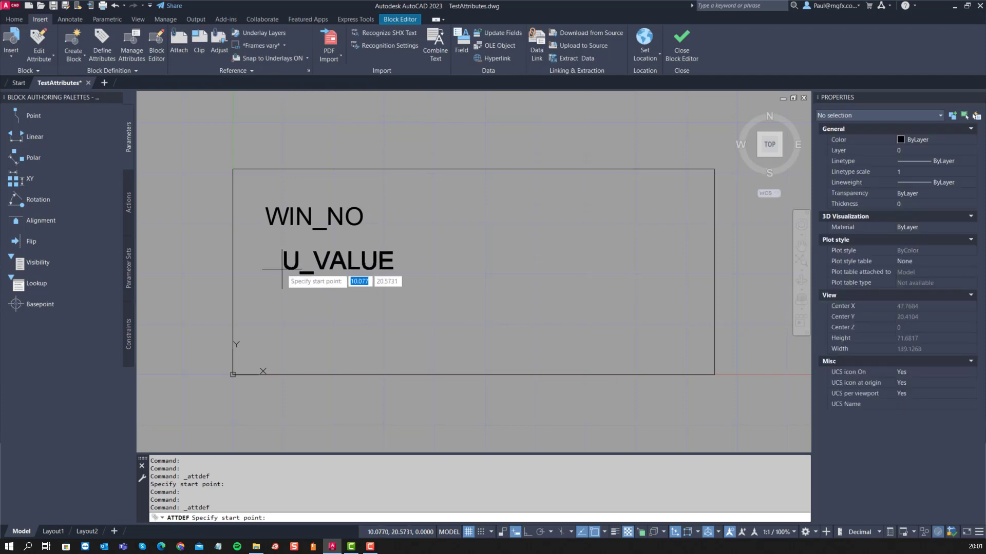
left_click(267, 267)
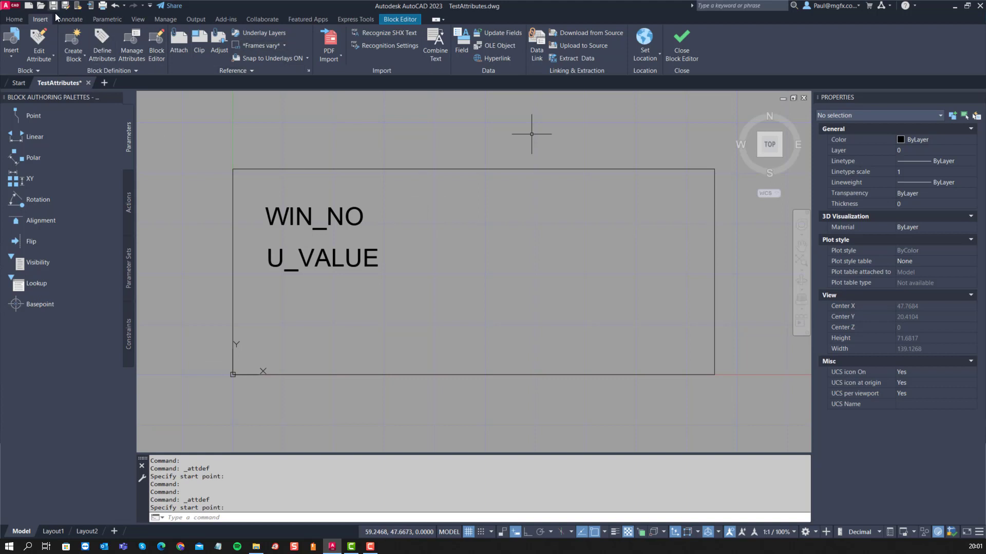
Save the Window block edits and close the Block Editor
left_click(385, 19)
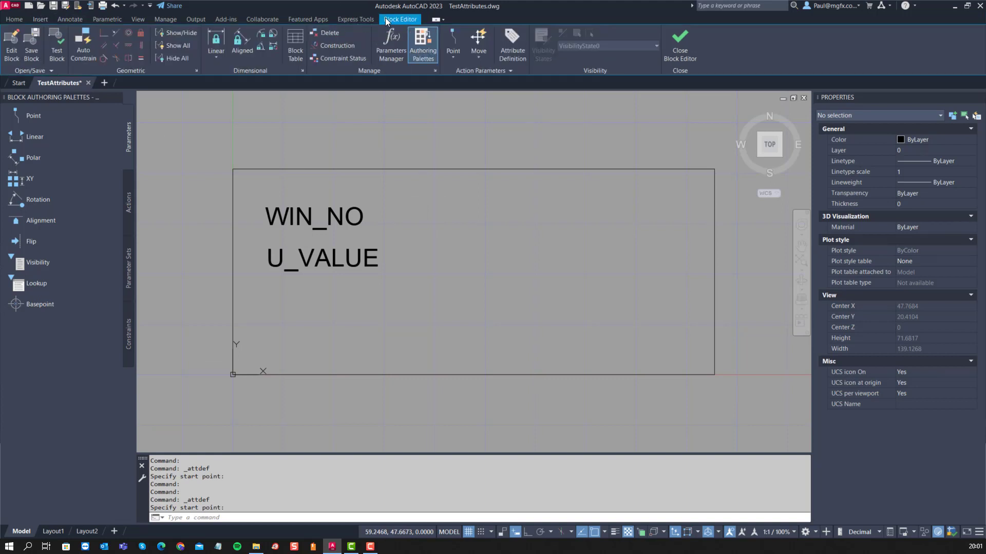
left_click(32, 44)
left_click(21, 46)
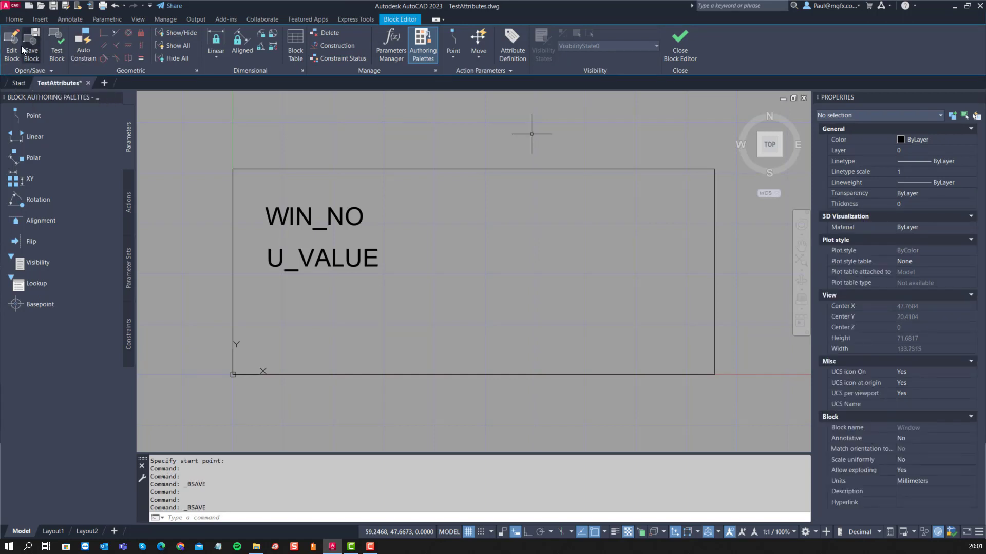
left_click(683, 48)
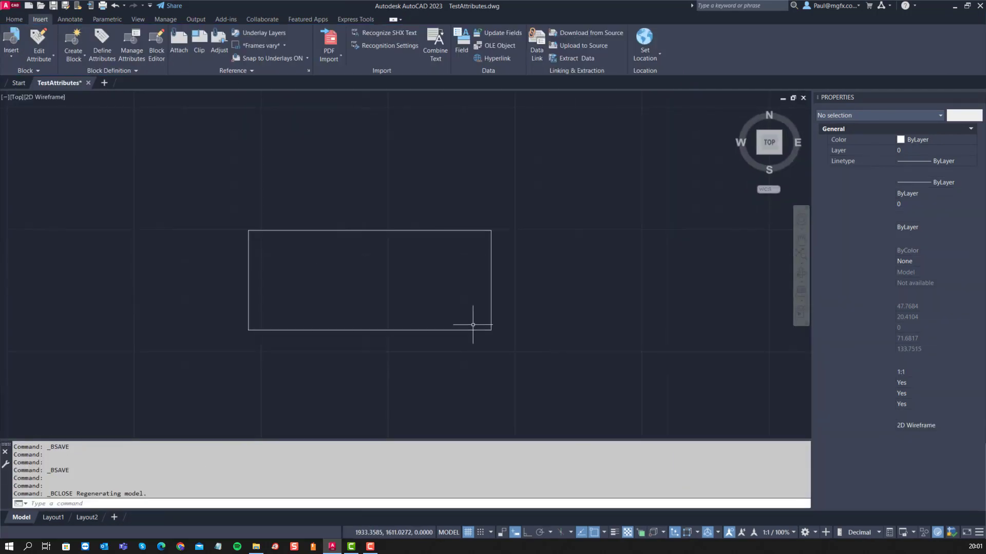
Run ATTSYNC on the Window block so Win_No and U_Value show in the insert
left_click(112, 72)
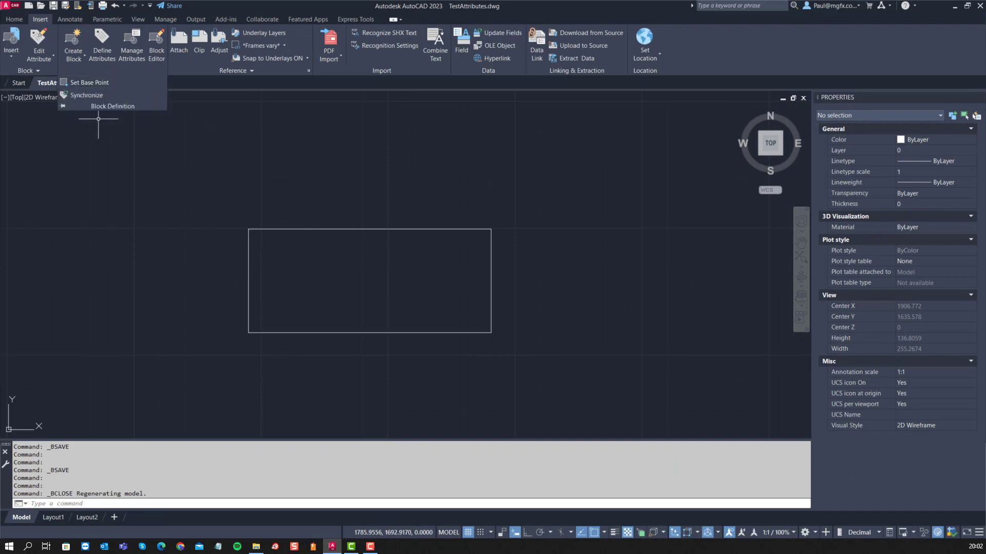
left_click(87, 99)
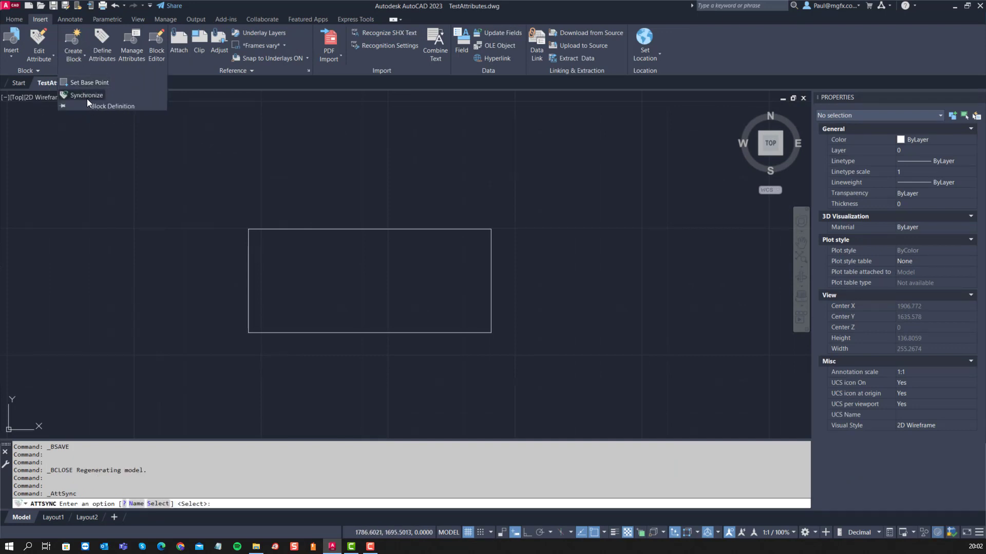
left_click(76, 100)
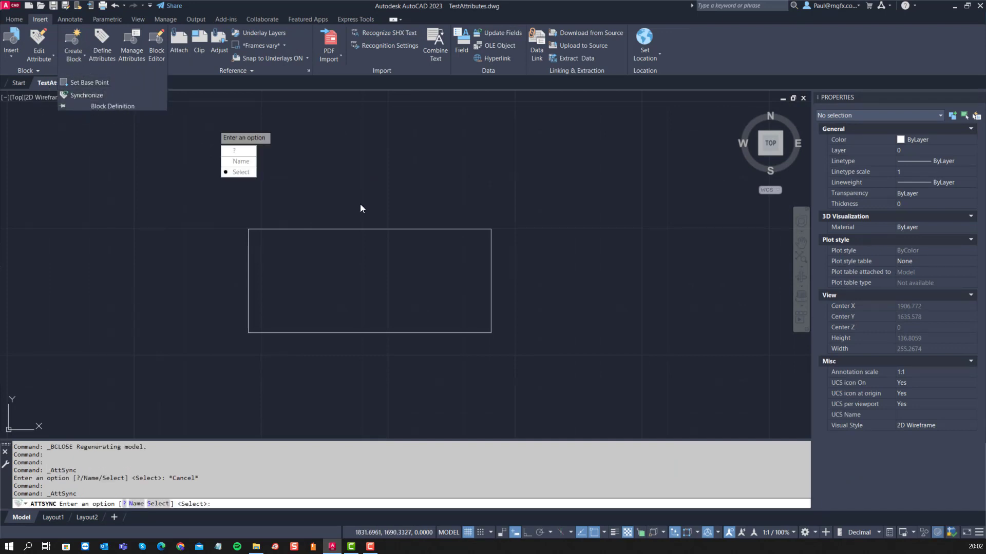
left_click(241, 172)
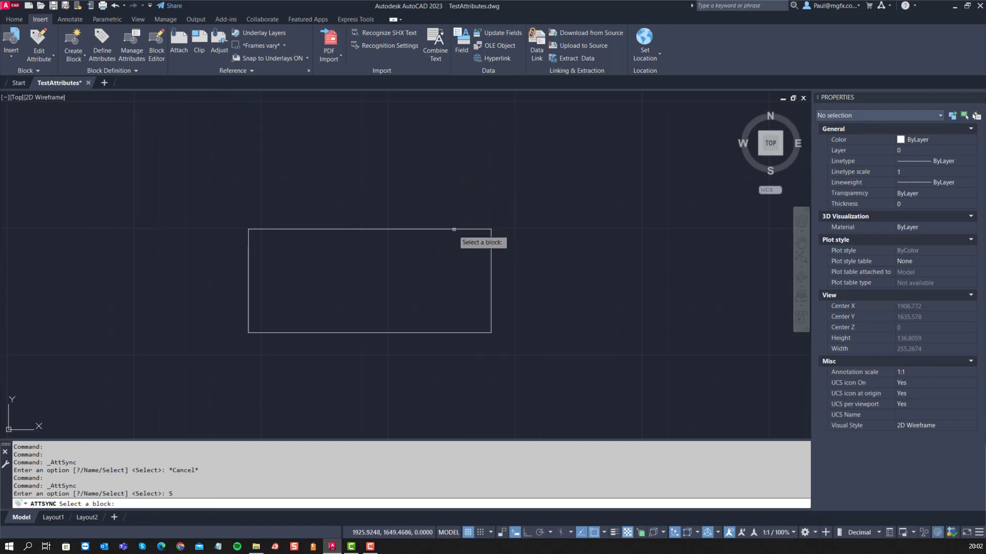
left_click(465, 255)
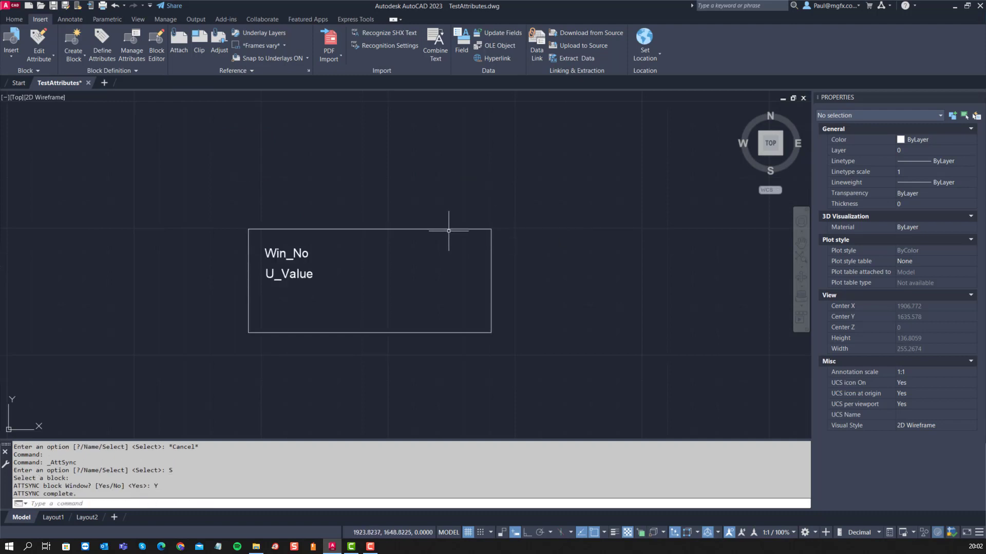
scroll(279, 275, "down", 5)
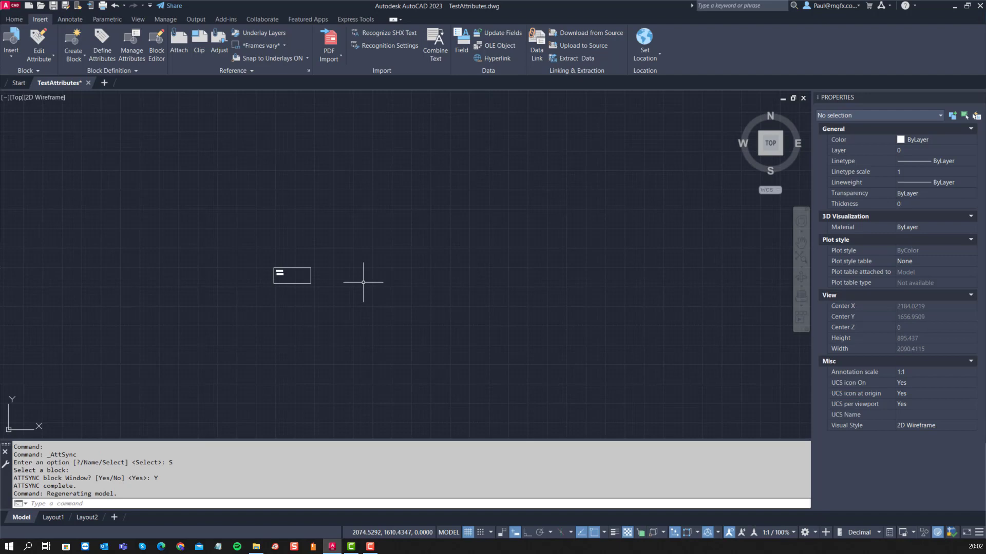
scroll(363, 279, "up", 3)
scroll(118, 251, "up", 2)
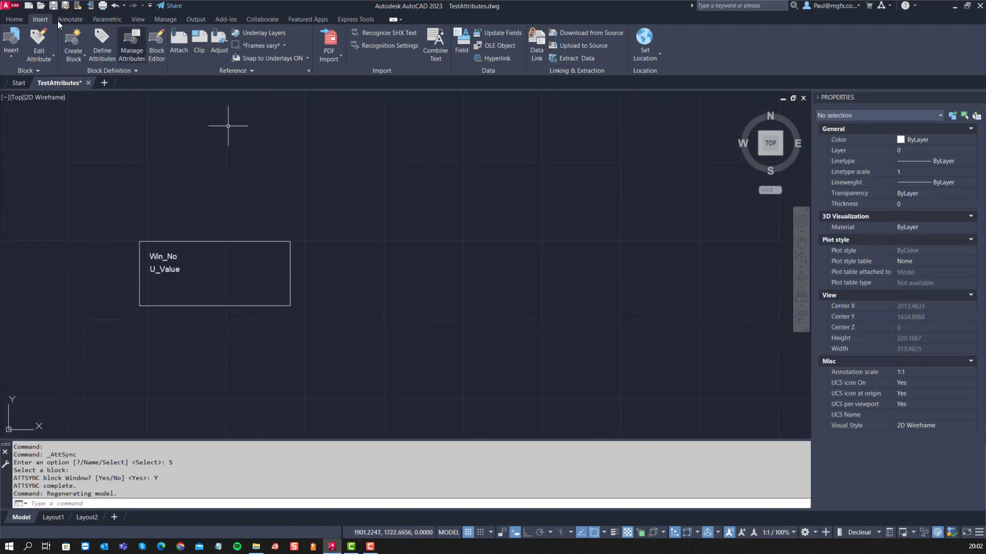
left_click(14, 20)
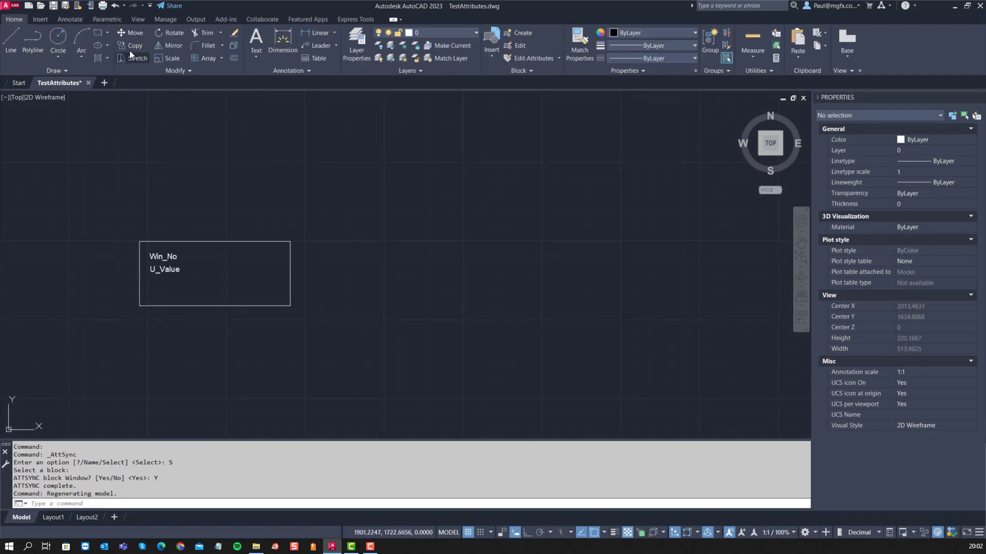
Copy the Window block twice to the right, giving three inserts in a row
left_click(129, 49)
left_click(358, 286)
left_click(231, 198)
key("Return")
left_click(173, 210)
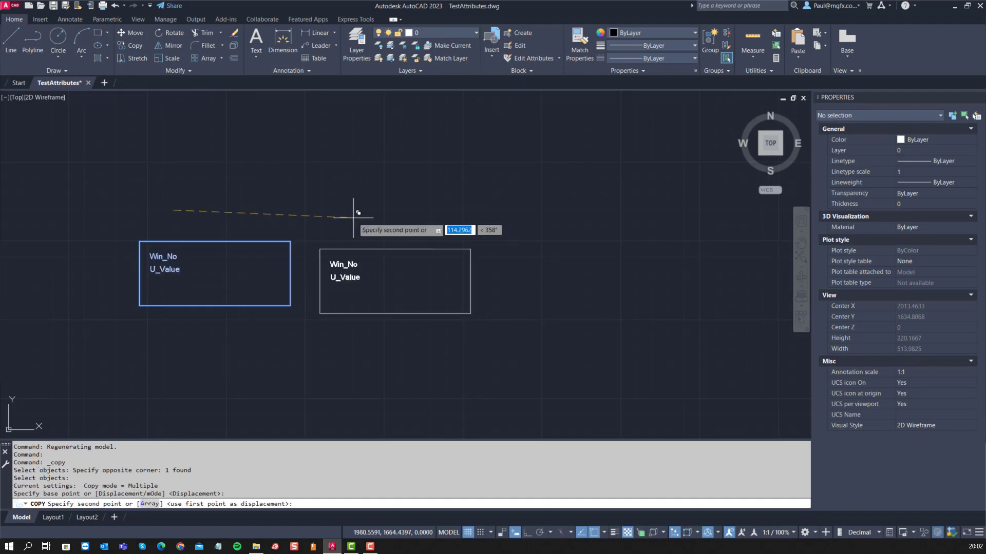
left_click(367, 203)
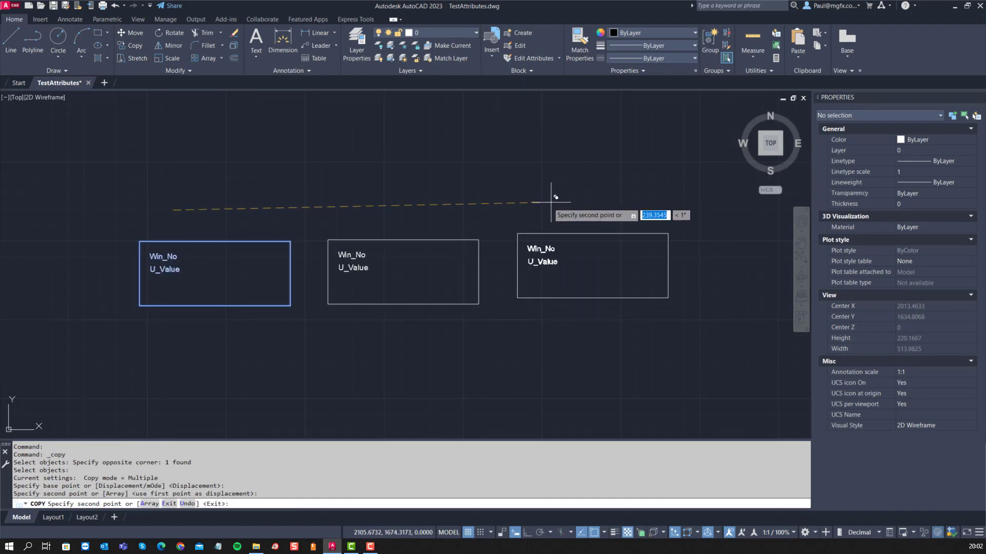
left_click(544, 203)
middle_click_drag(503, 264, 445, 217)
right_click(444, 217)
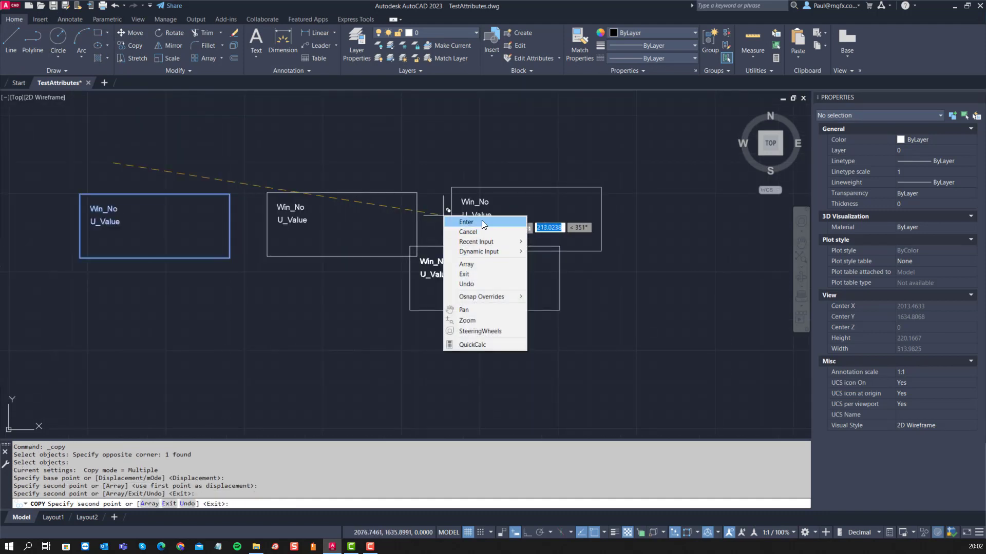
left_click(483, 224)
Frame the three blocks and select the left Window block
middle_click_drag(313, 213, 374, 246)
left_click(170, 246)
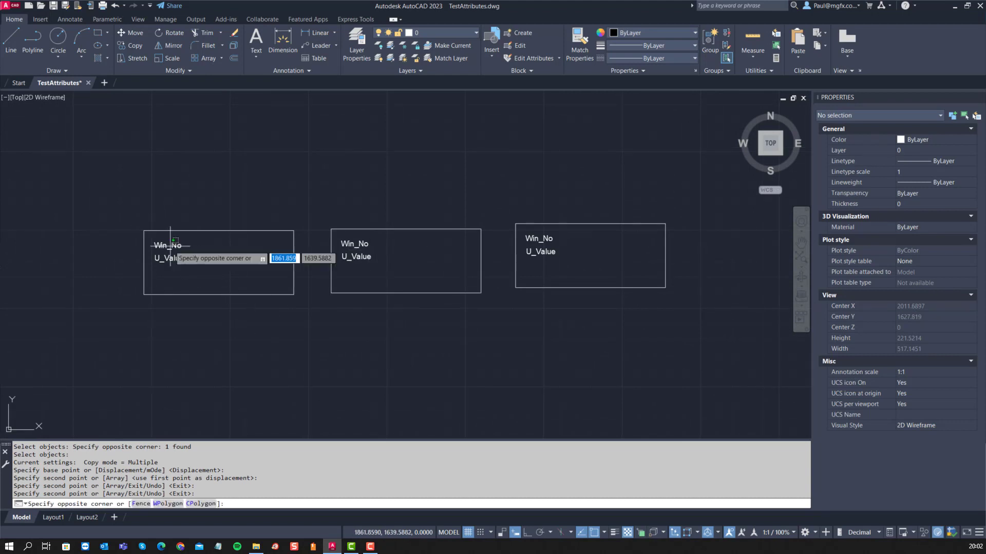
left_click(171, 239)
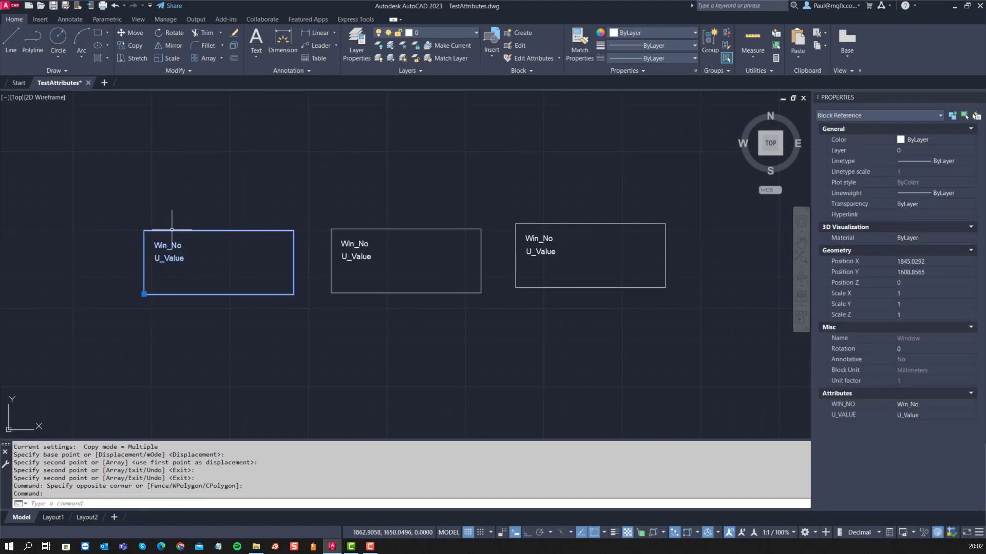
Set the left block's attributes to WIN_NO W1 and U_VALUE 1
double_click(172, 230)
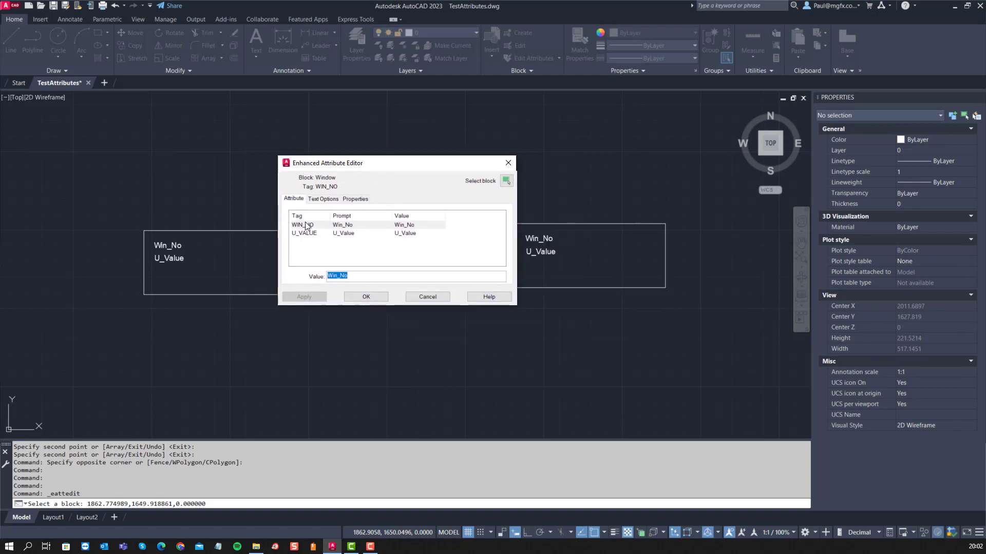
left_click(306, 226)
left_click(371, 277)
type("W1")
key("Return")
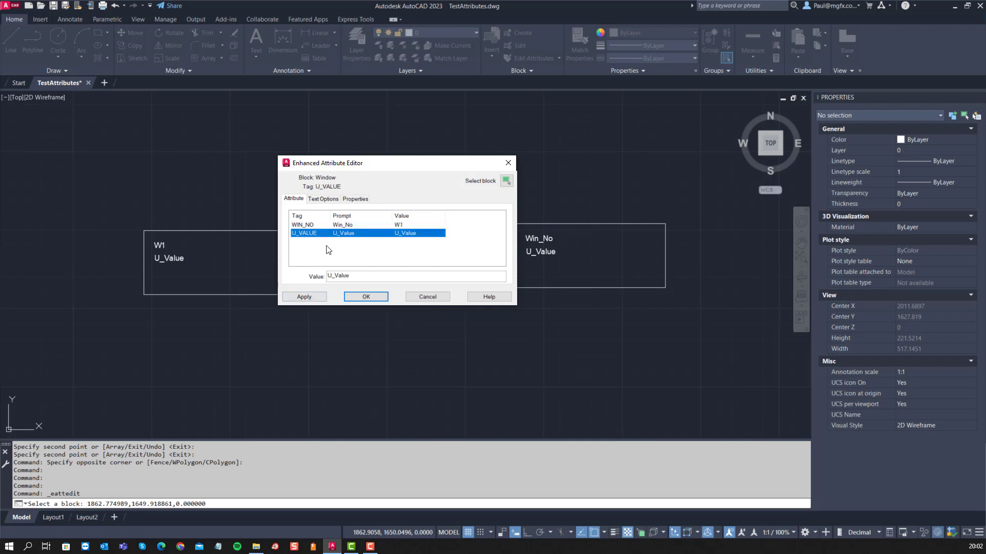
left_click(340, 278)
key("ctrl+a")
type("1")
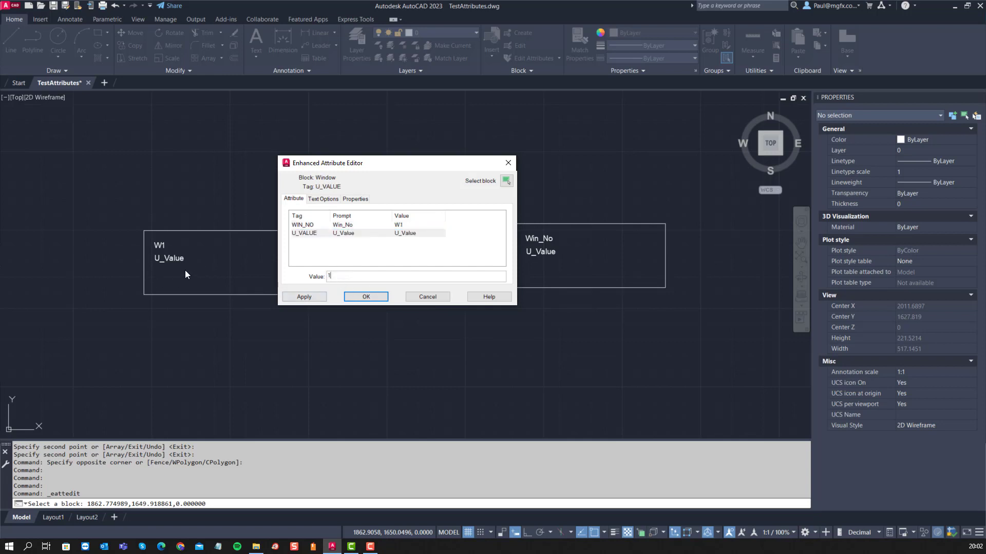
left_click(366, 296)
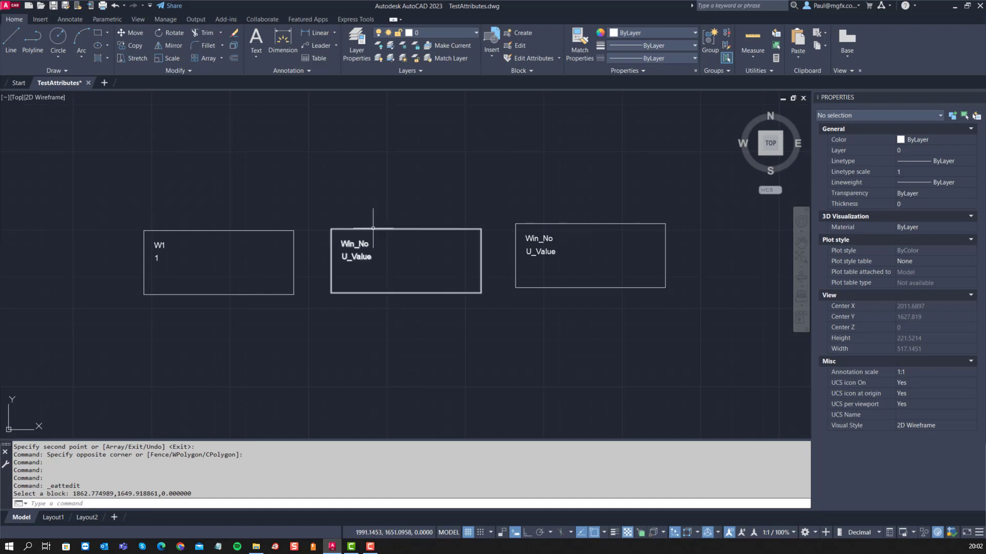
Set the middle block's attributes to WIN_NO W2 and U_VALUE 2
double_click(373, 230)
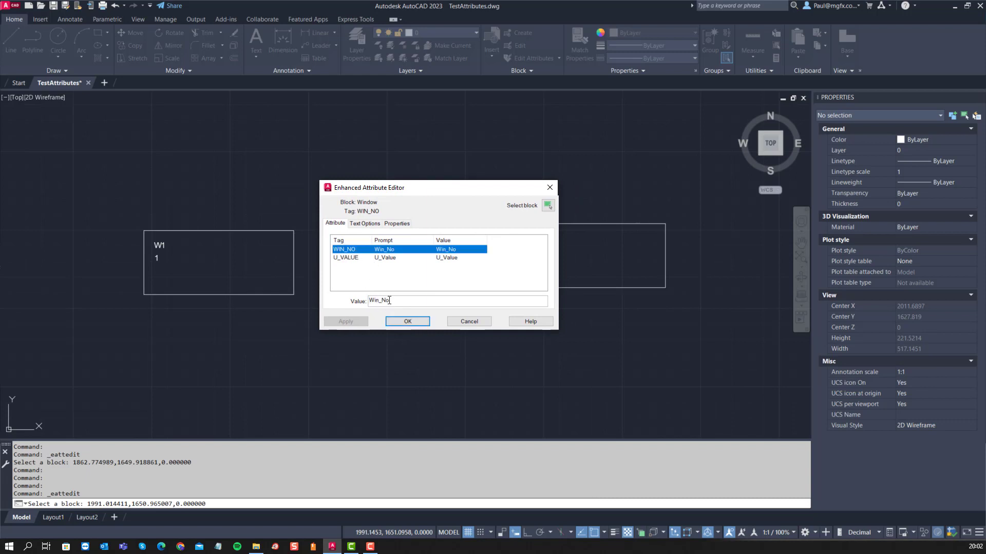
type("W2")
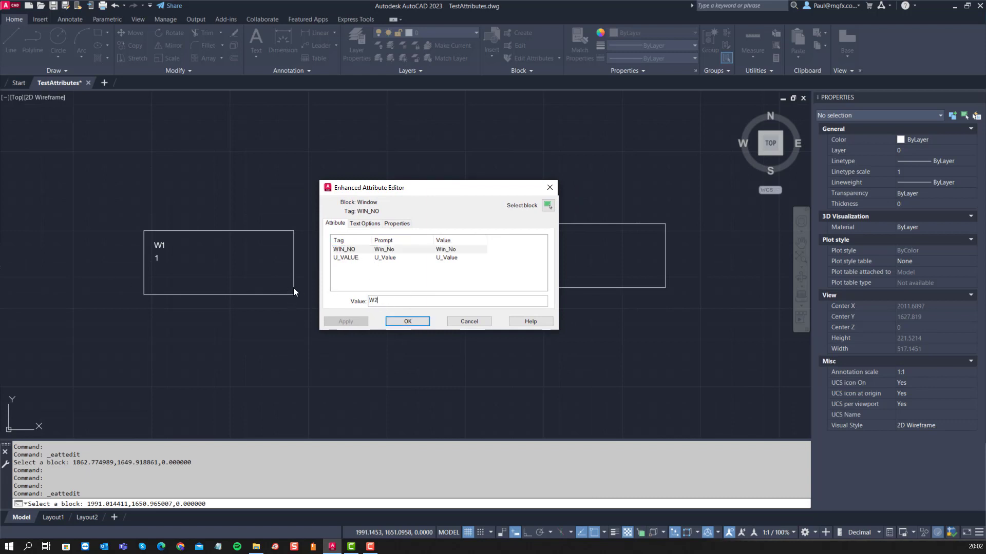
key("Return")
double_click(401, 299)
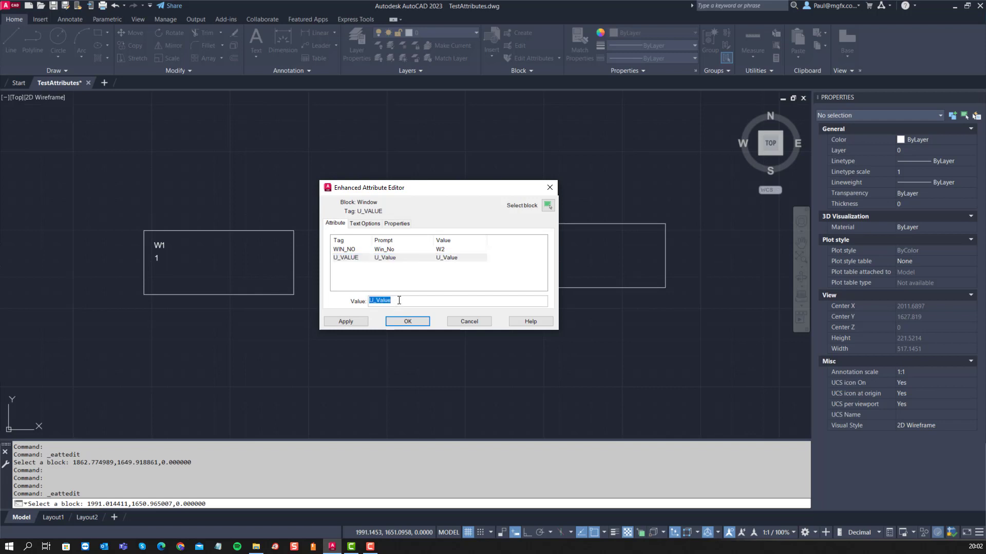
type("2")
left_click(415, 321)
Set the right block's attributes to WIN_NO W3 and U_VALUE 3
left_click(534, 225)
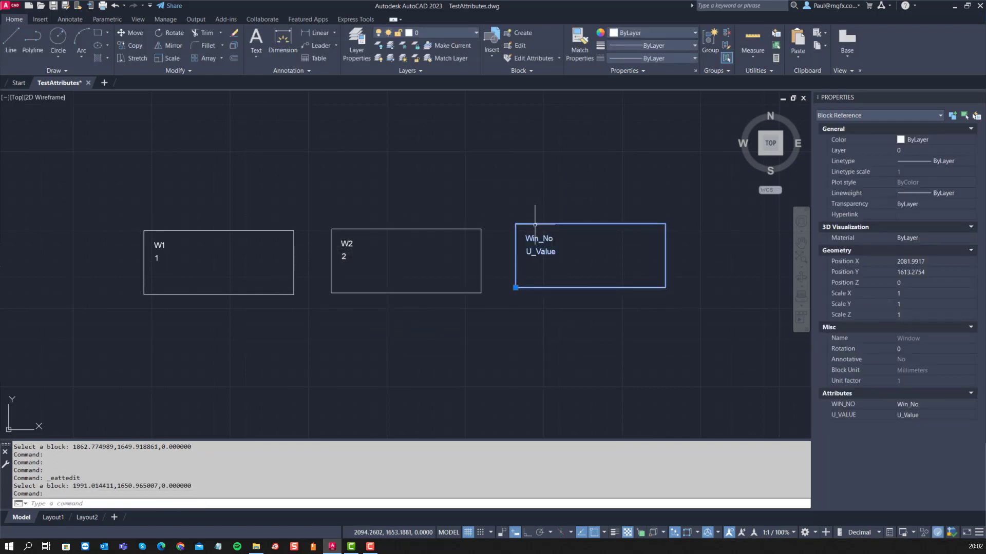
key("Escape")
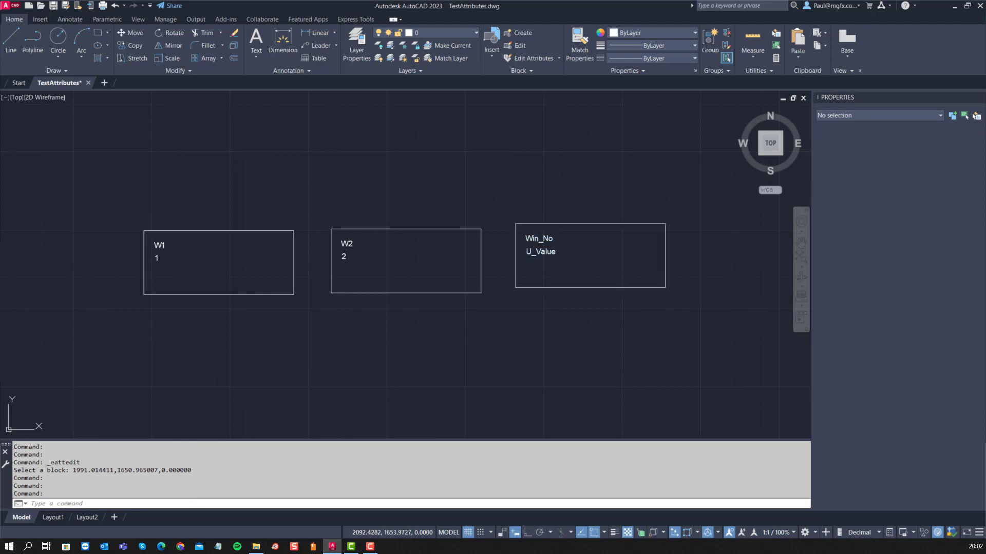
double_click(441, 271)
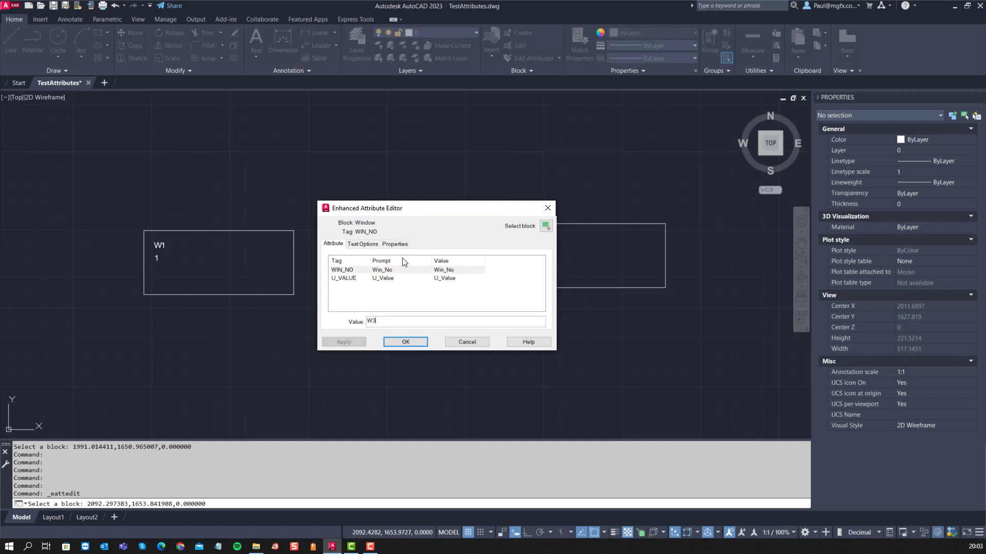
key("Return")
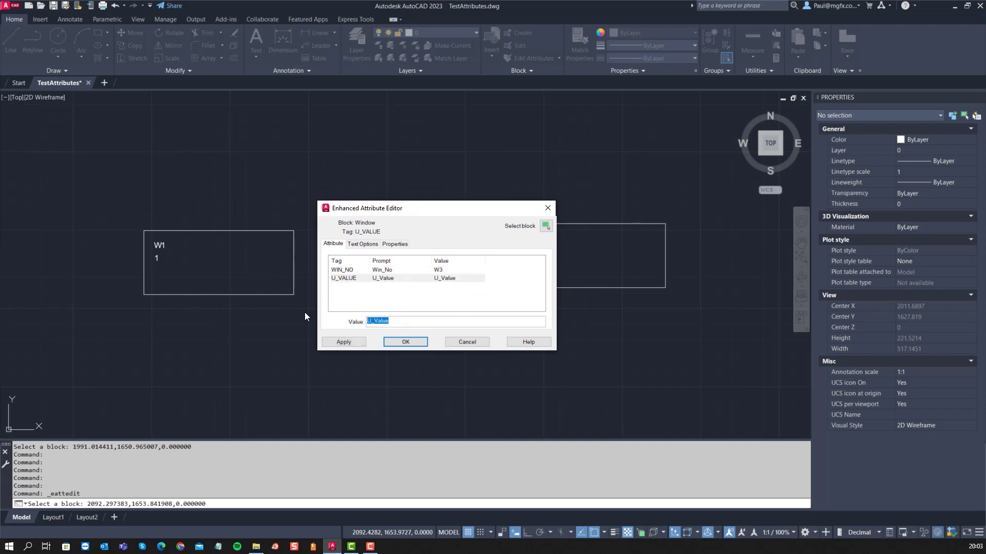
type("3")
key("Return")
left_click(530, 372)
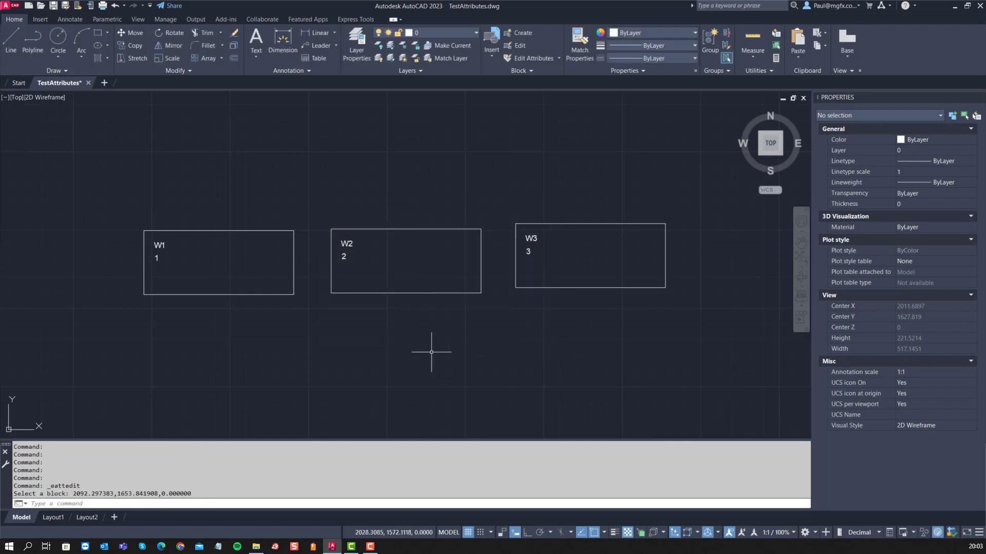
Save the drawing, then ATTOUT the three W1–W3 blocks' attributes to WindowsData.txt
left_click(354, 308)
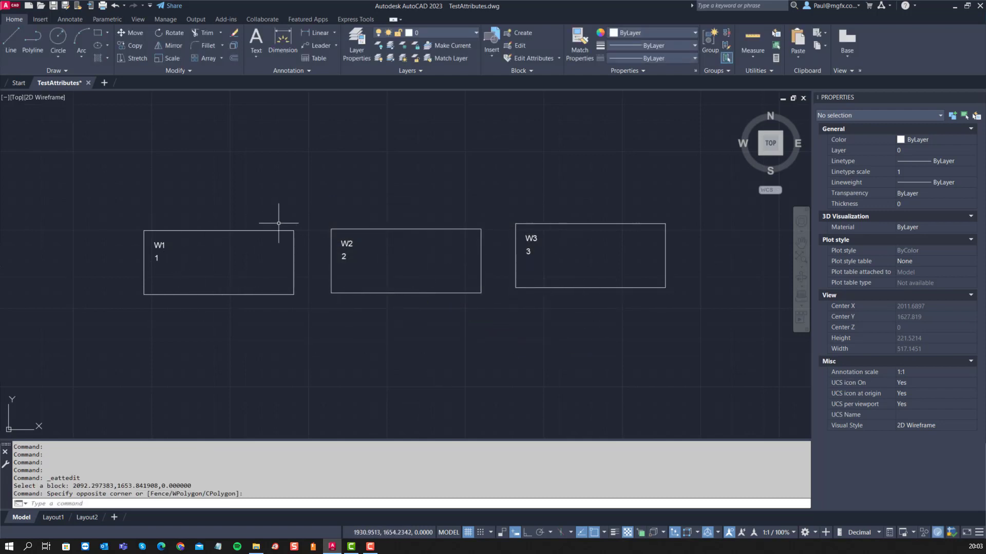
left_click(53, 5)
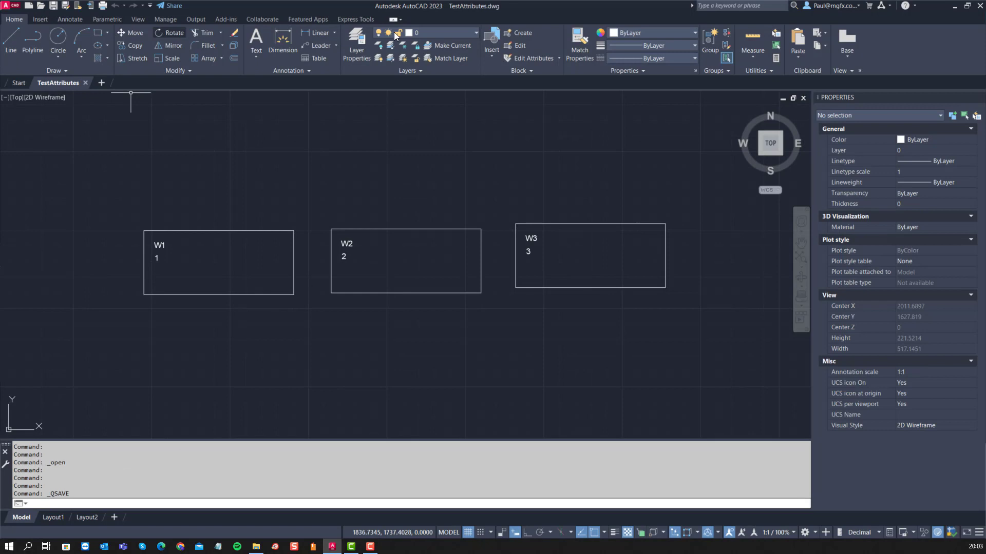
left_click(357, 20)
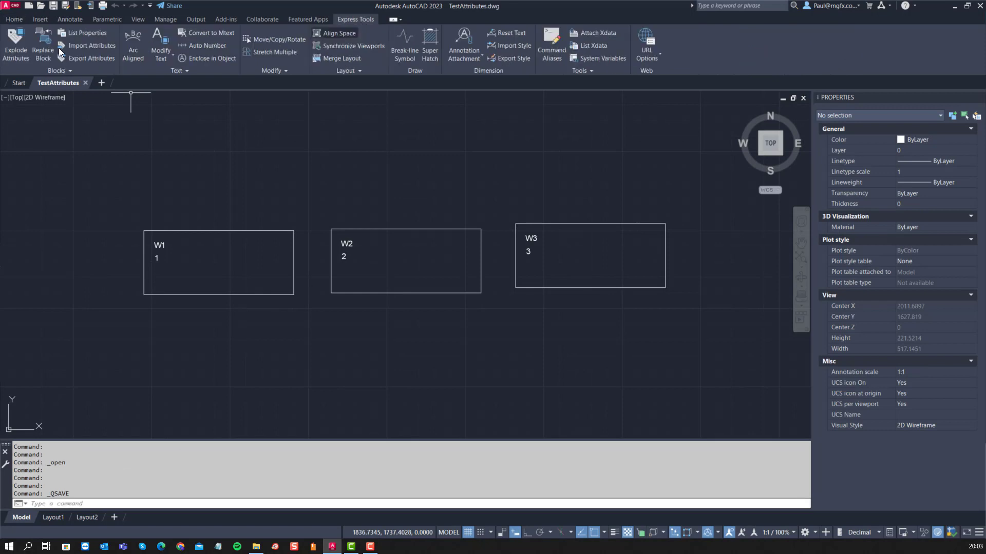
left_click(86, 60)
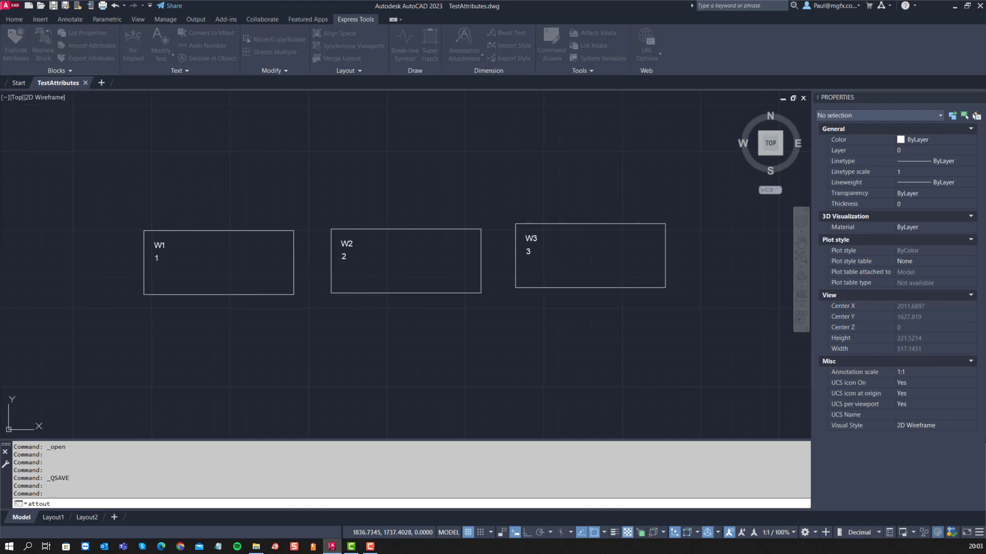
left_click(319, 344)
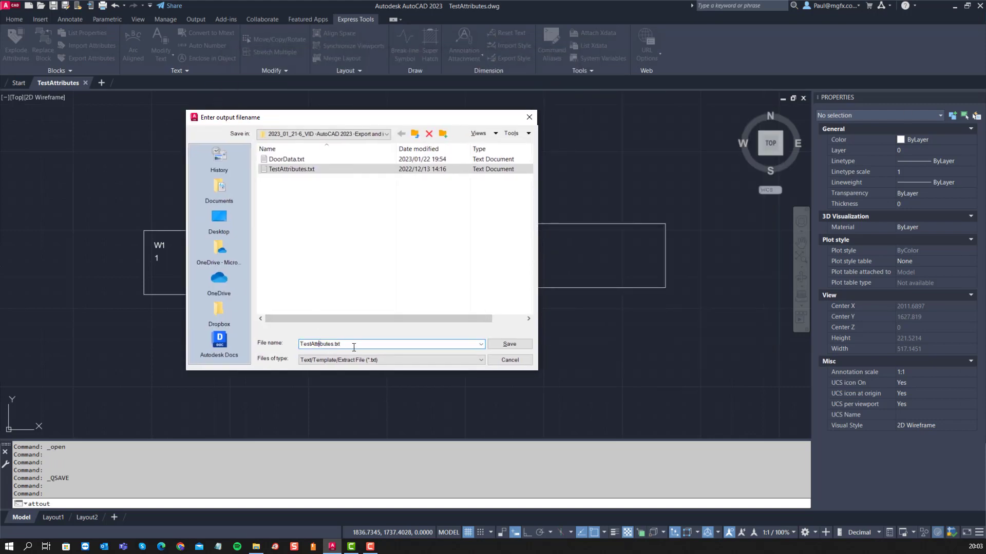
key("ctrl+a")
type("Wi")
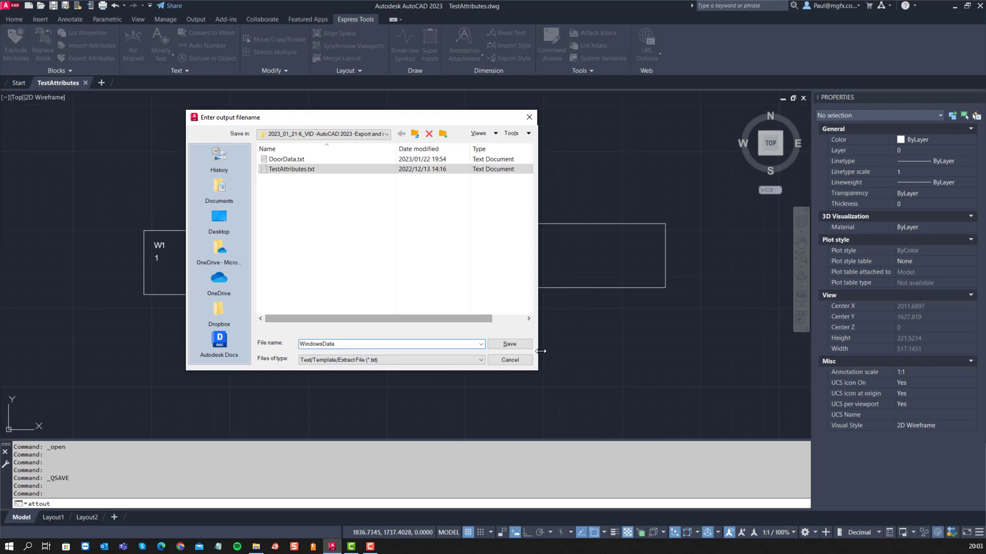
left_click(513, 343)
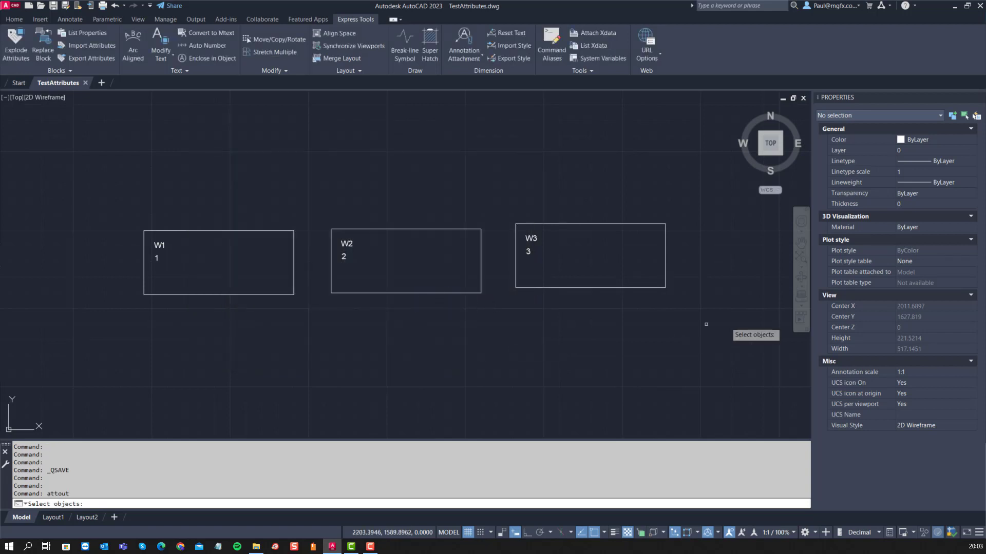
left_click(684, 326)
left_click(93, 167)
key("Return")
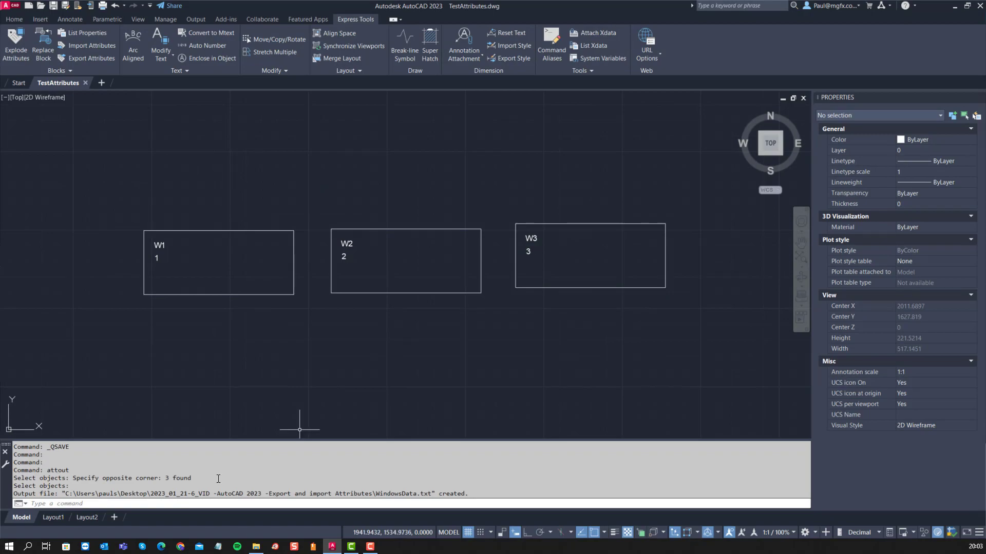
Open WindowsData.txt in Notepad to confirm rows W1–W3 with values 1–3, then close it
left_click(255, 546)
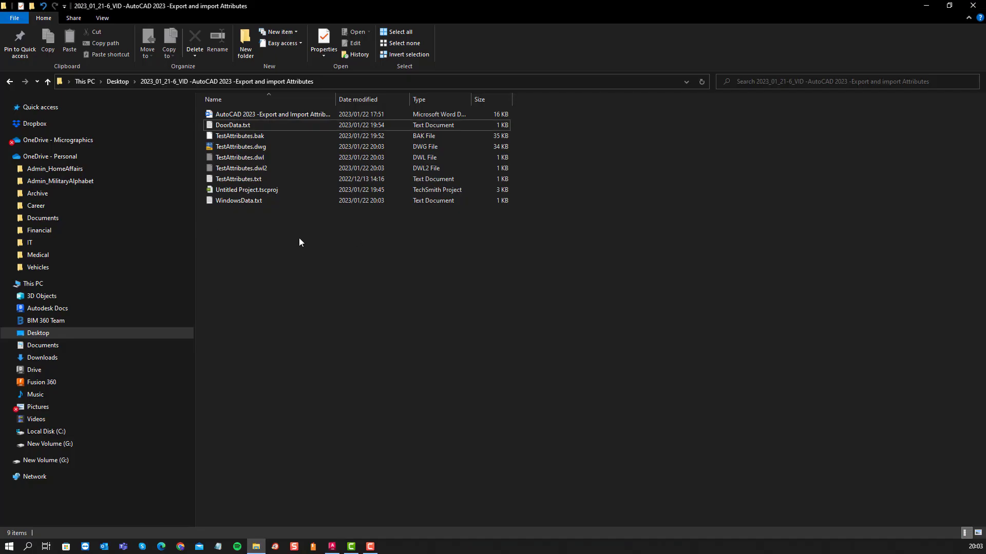
double_click(222, 201)
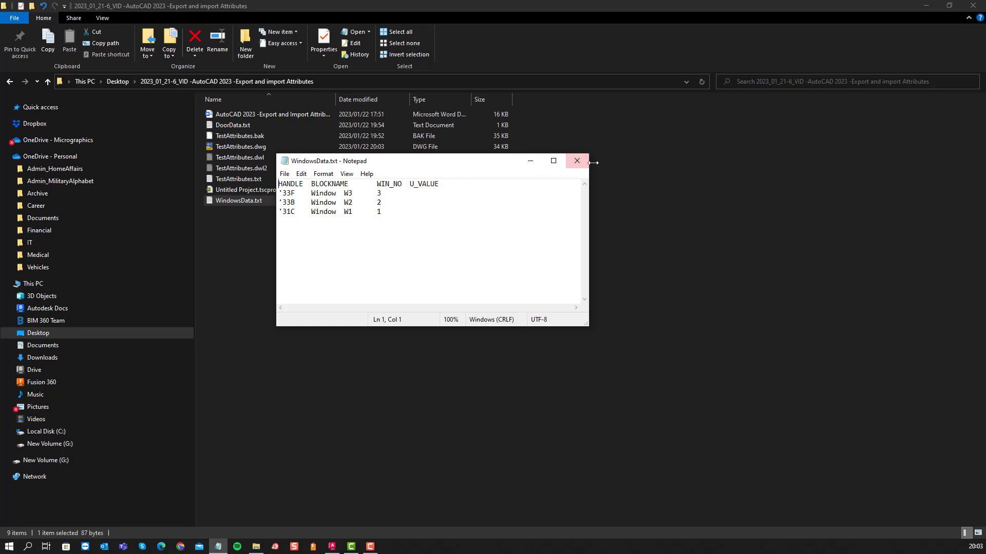
left_click(577, 161)
left_click(347, 240)
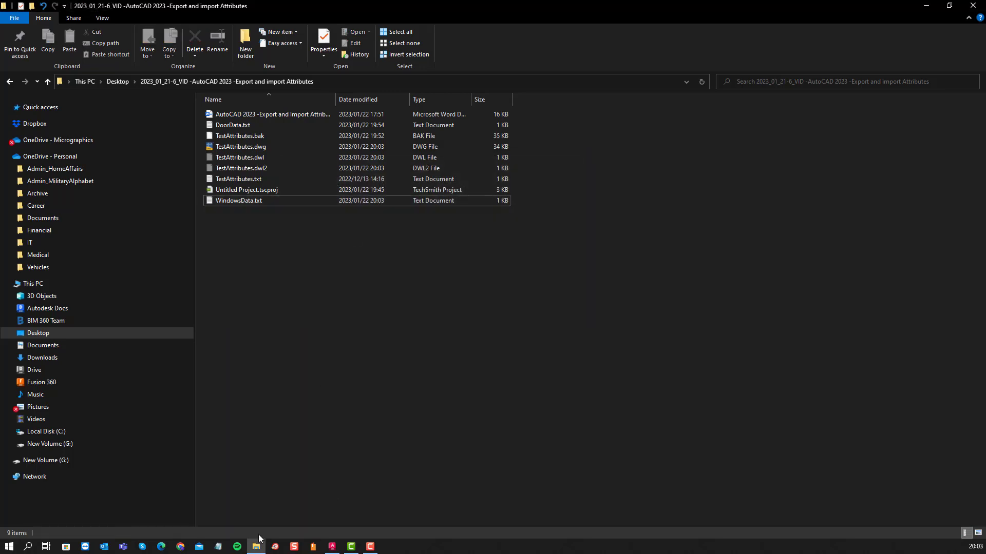
Launch Microsoft Excel by searching for 'excel' from the Start menu
left_click(9, 546)
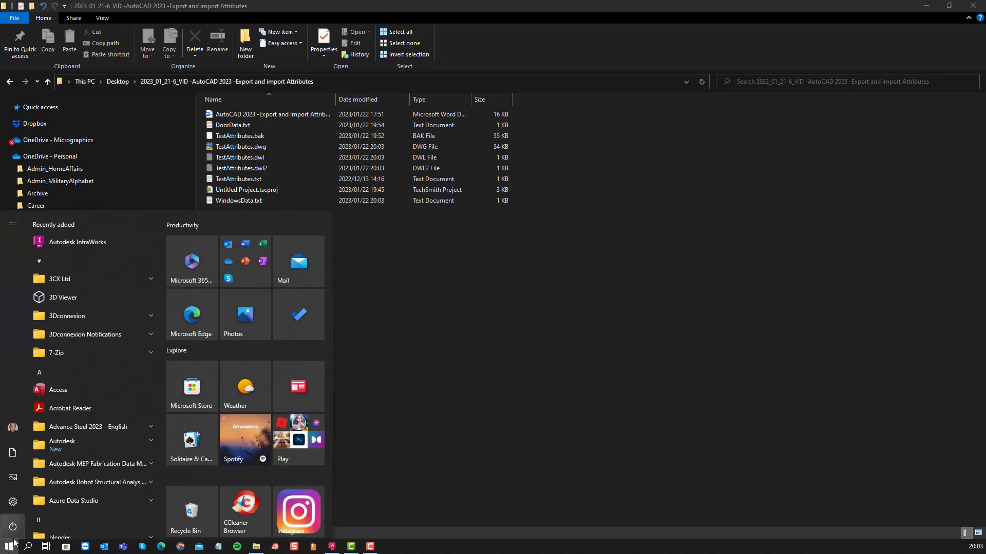
type("excel")
key("Return")
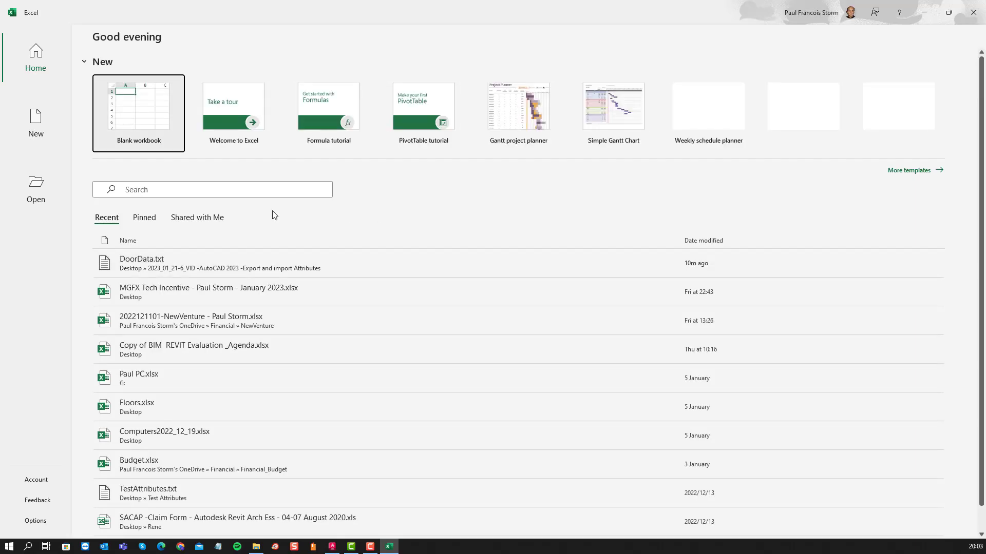
Open WindowsData.txt from the Desktop project folder, showing All Files
left_click(36, 187)
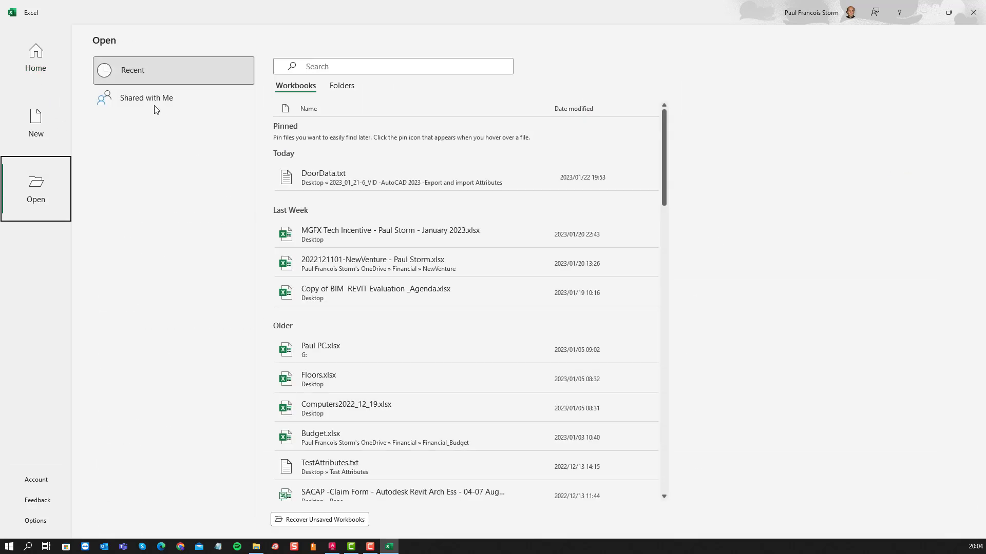
left_click(134, 234)
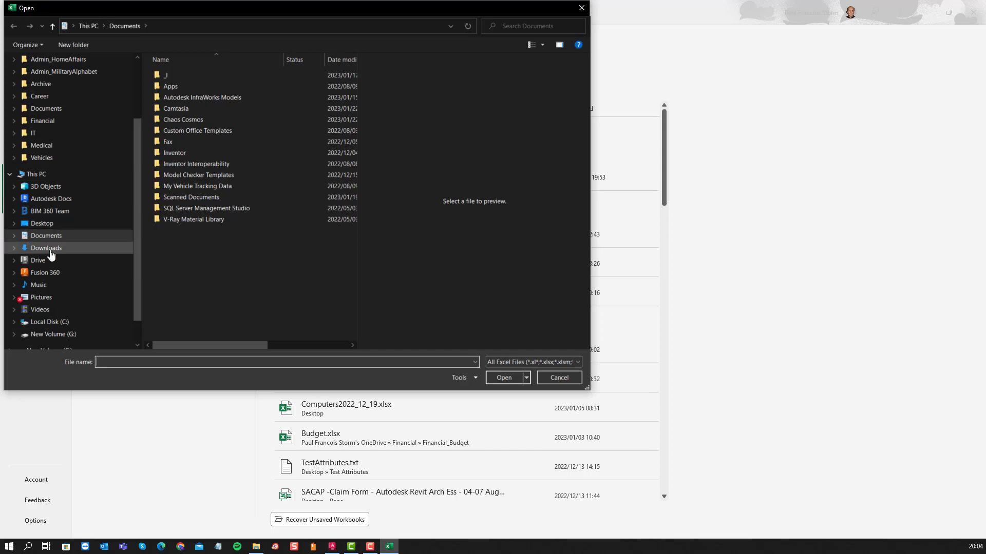
scroll(32, 118, "up", 3)
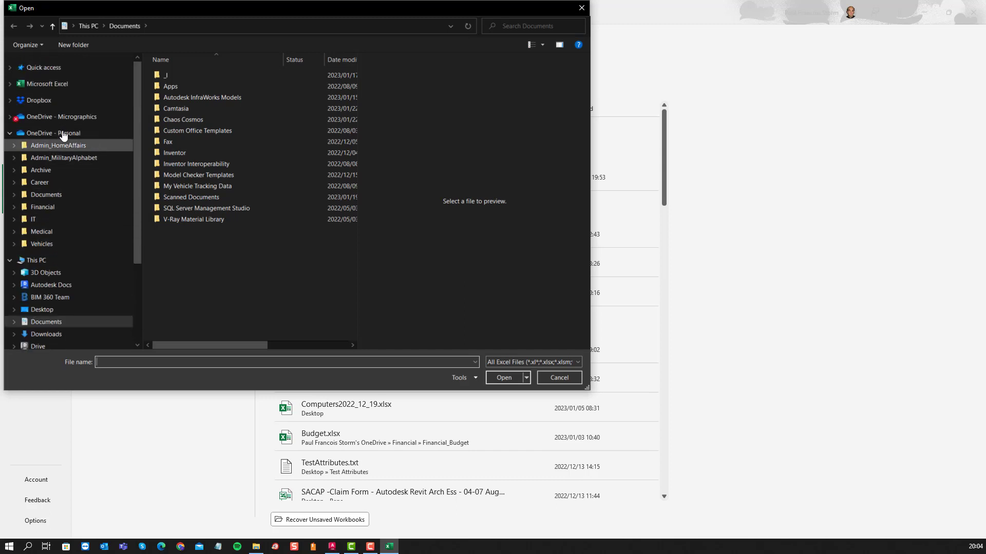
scroll(41, 271, "down", 1)
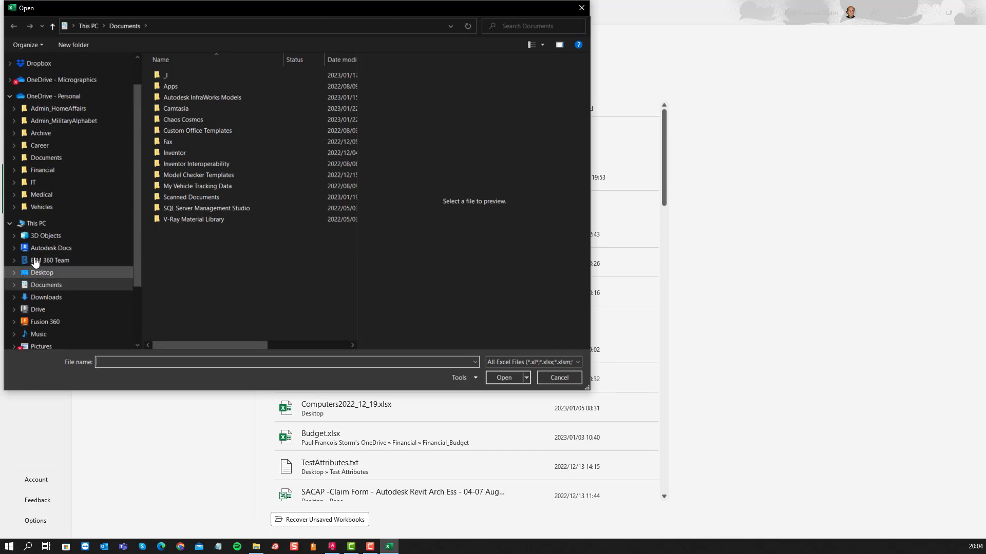
left_click(14, 272)
left_click(62, 269)
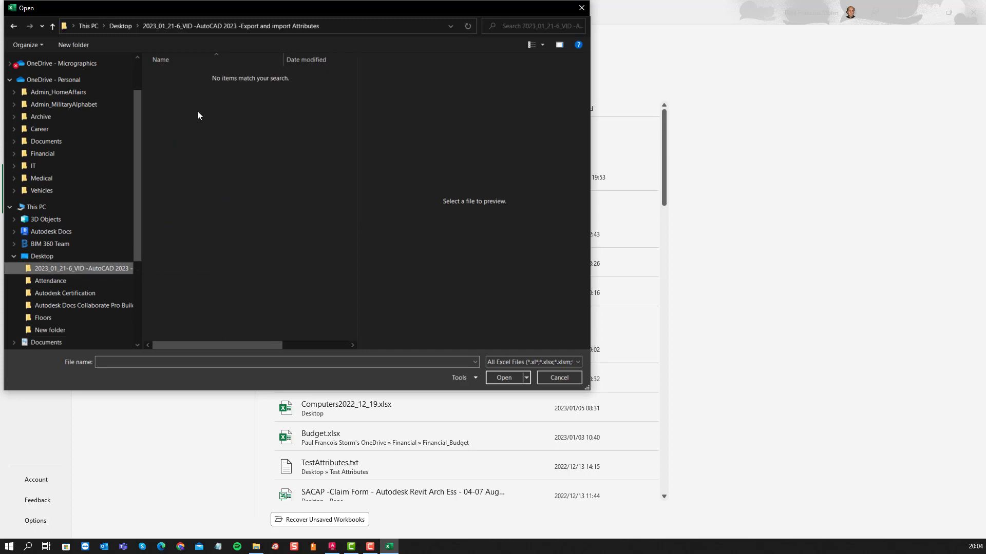
left_click(525, 362)
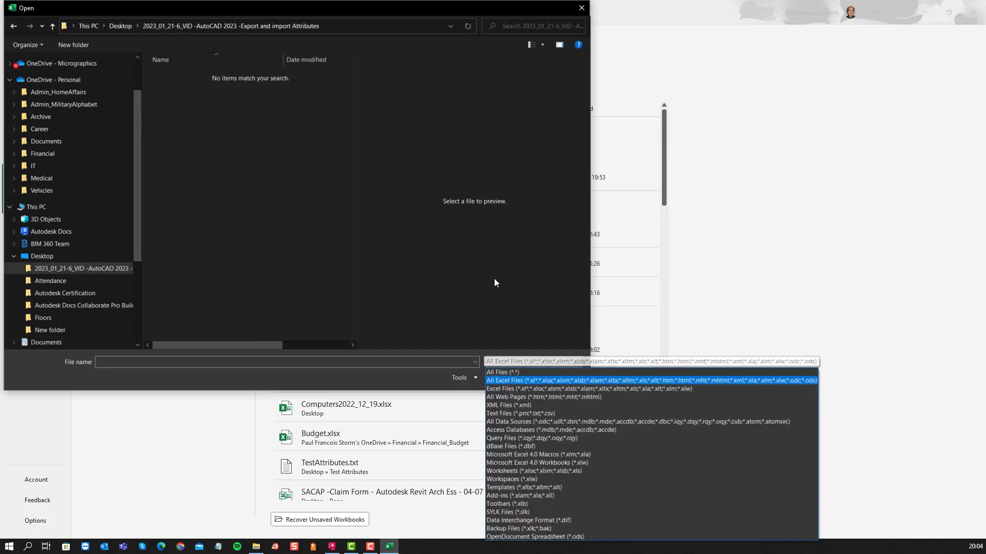
left_click(514, 372)
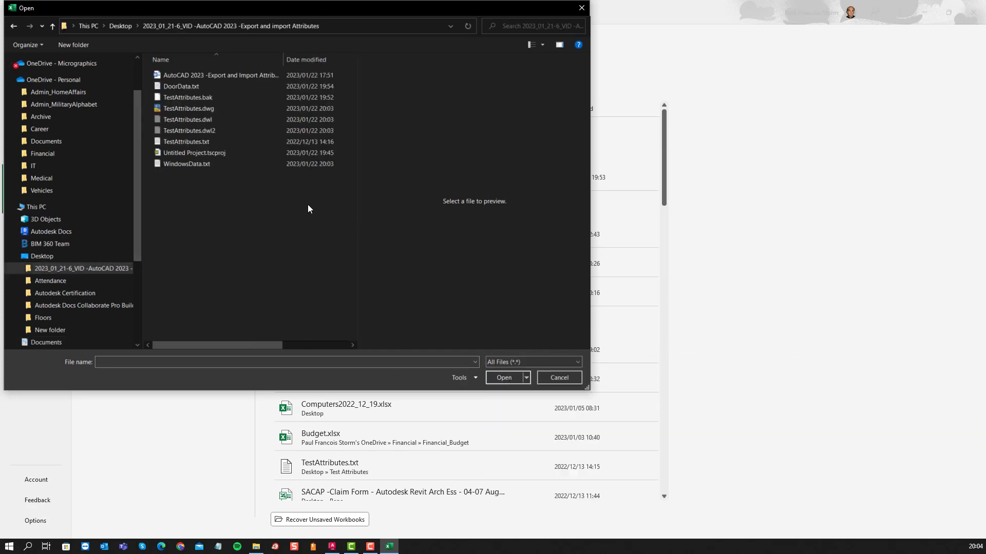
double_click(192, 165)
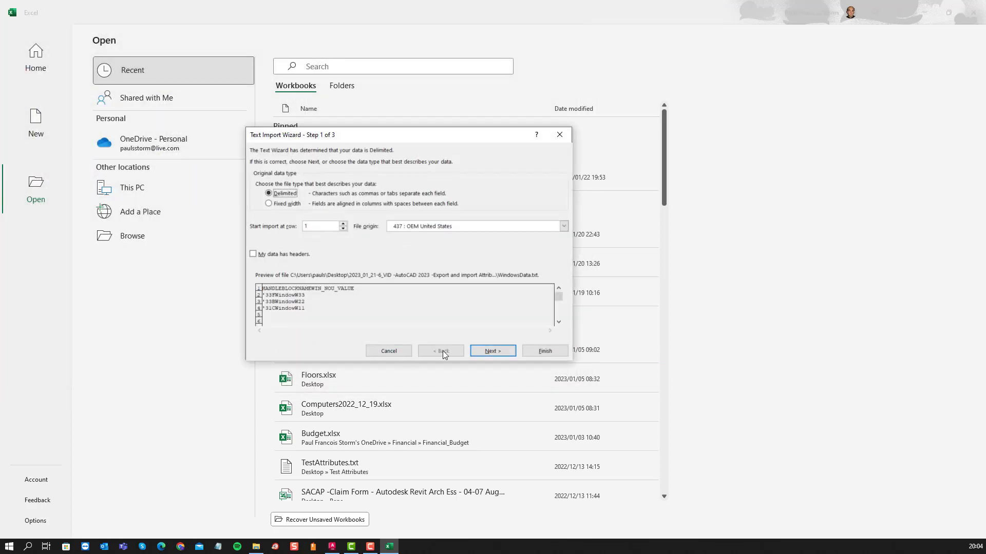
Import the file as tab-delimited data with every column formatted as Text
left_click(491, 353)
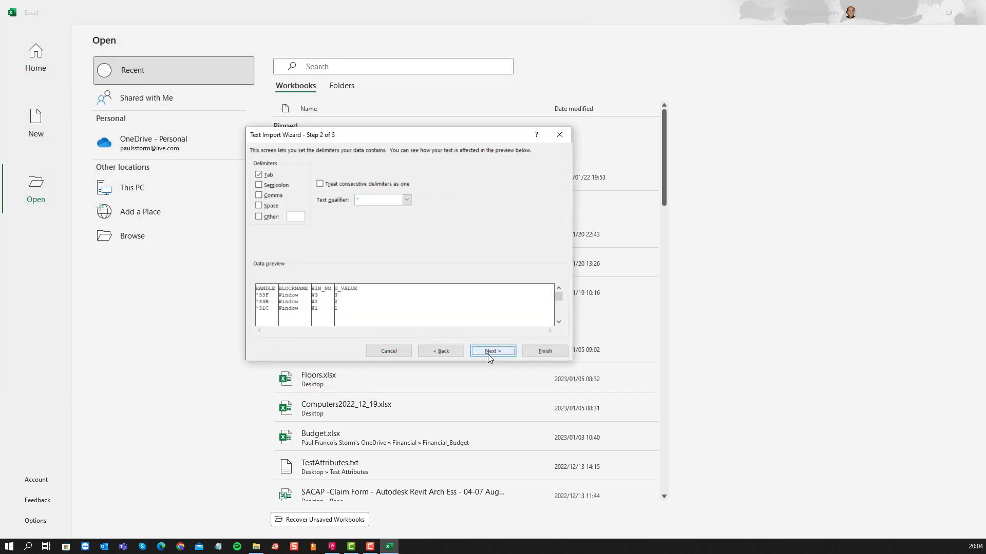
left_click(487, 353)
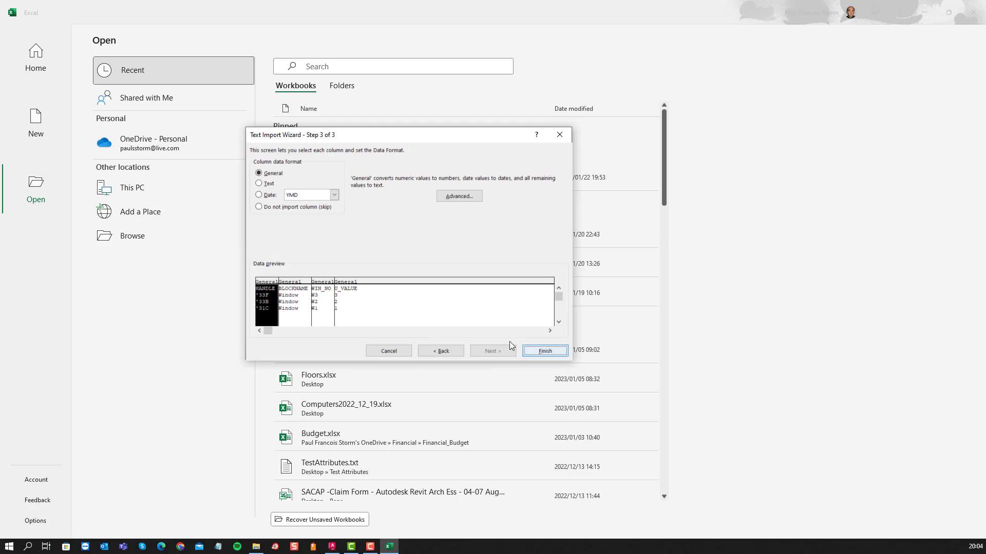
left_click(259, 184)
left_click(293, 283)
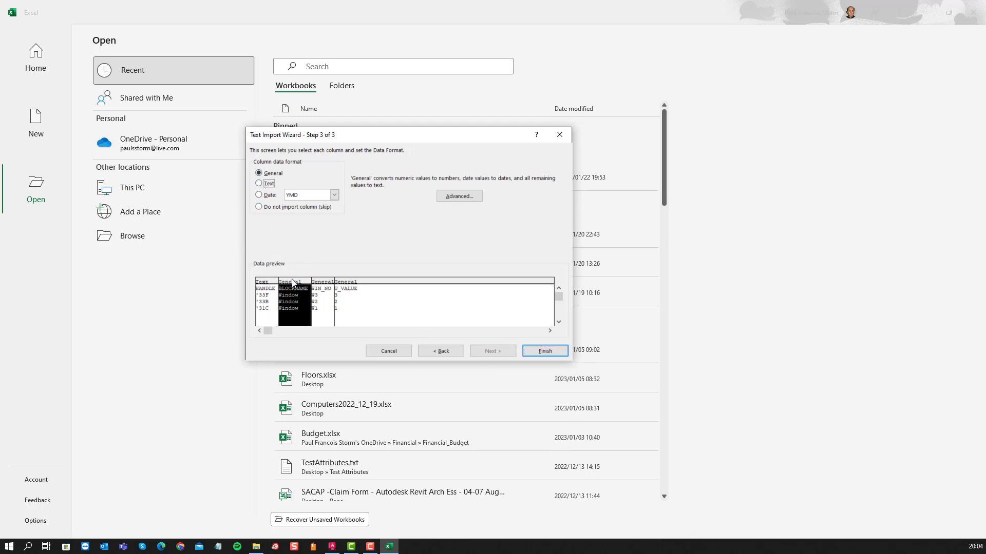
left_click(264, 185)
left_click(322, 283)
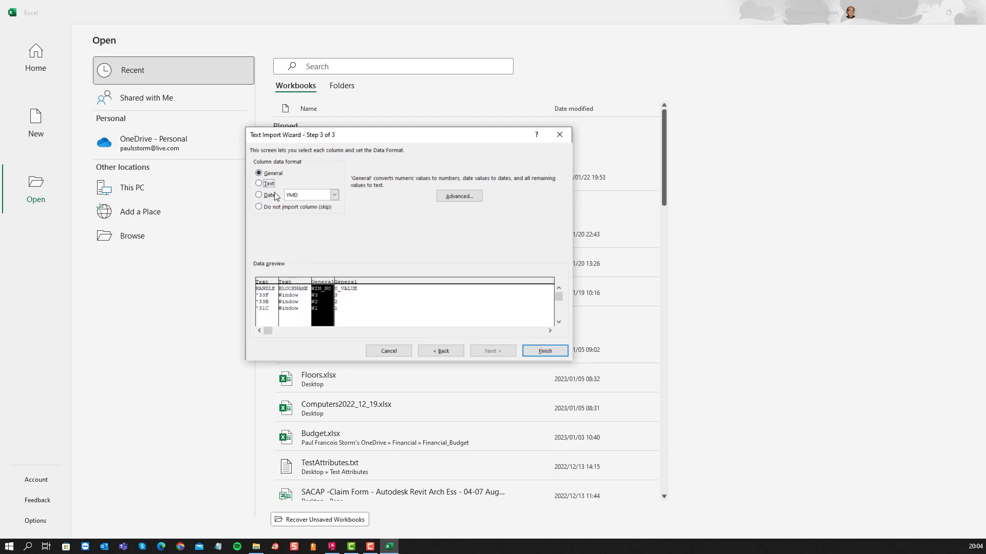
left_click(342, 286)
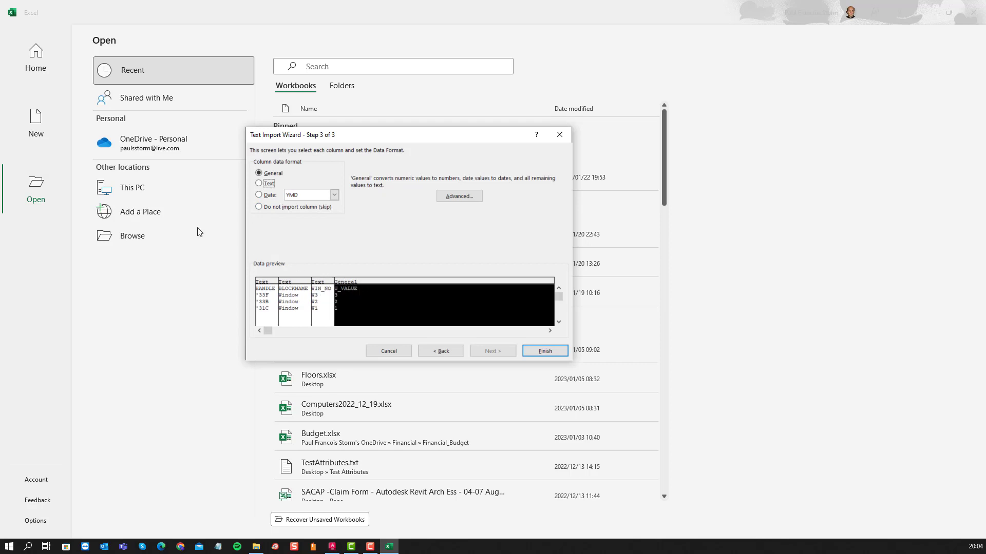
left_click(259, 184)
left_click(543, 352)
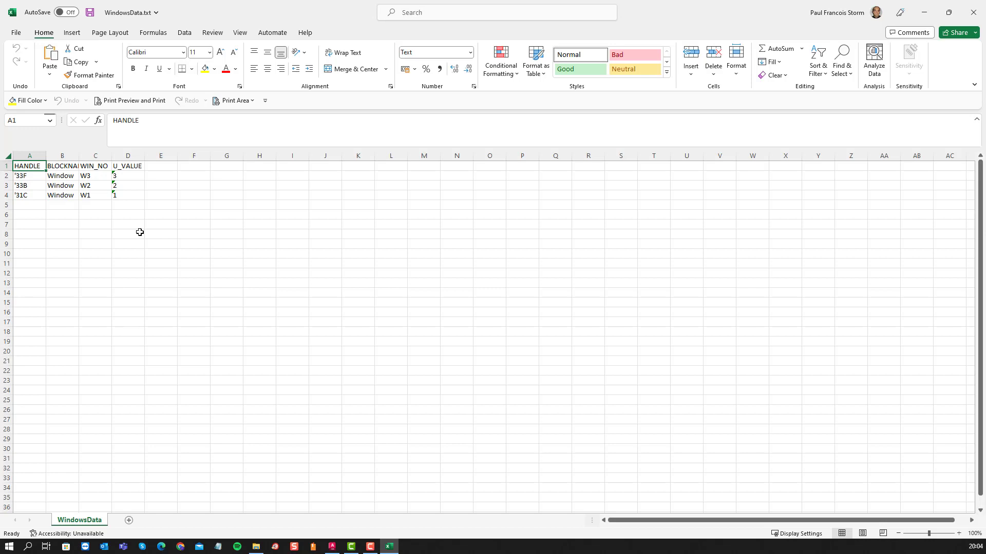
Select cell C2 and start editing its W3 window number
left_click(112, 215)
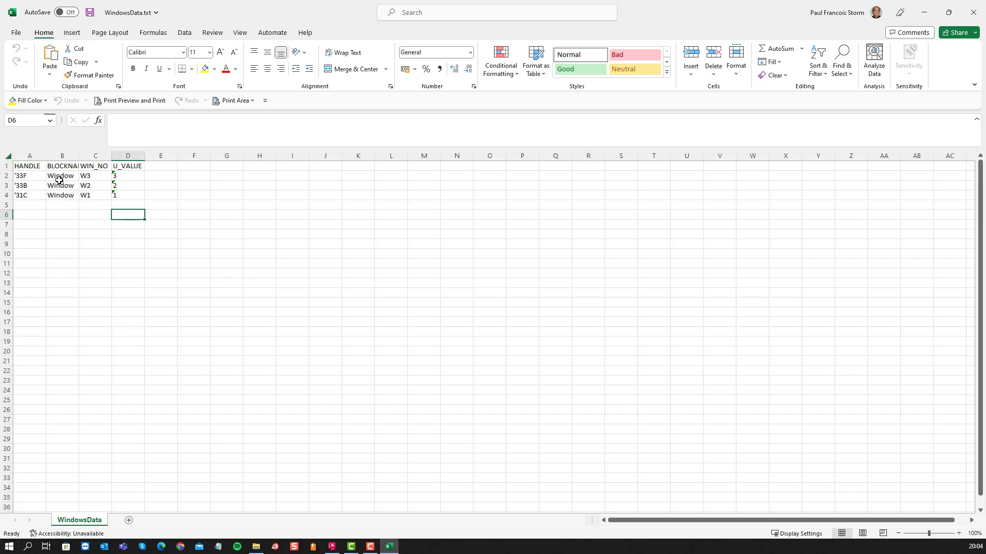
left_click(104, 178)
left_click(154, 121)
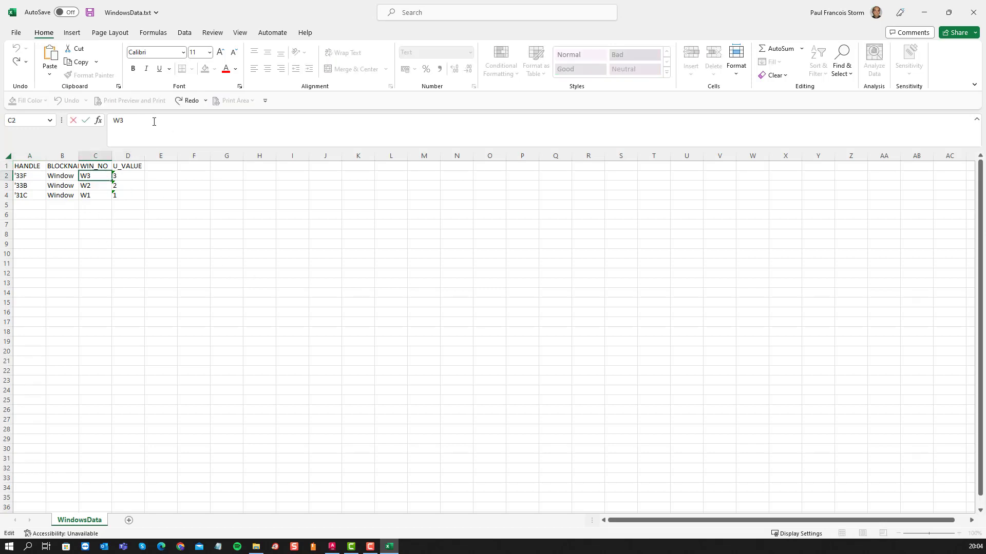
Change the window numbers in C2:C4 to W13, W12 and W11
left_click(82, 186)
left_click(163, 122)
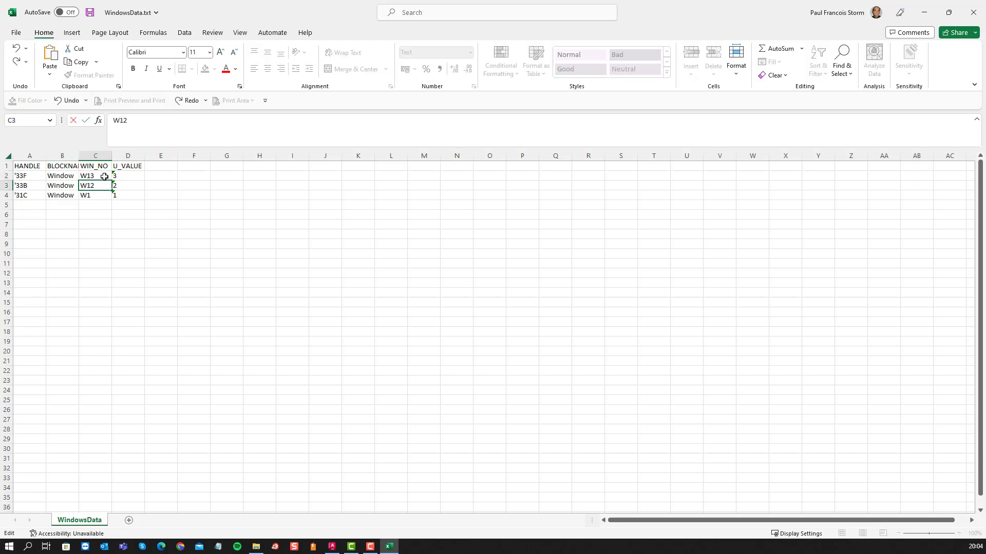
key("Return")
left_click(122, 121)
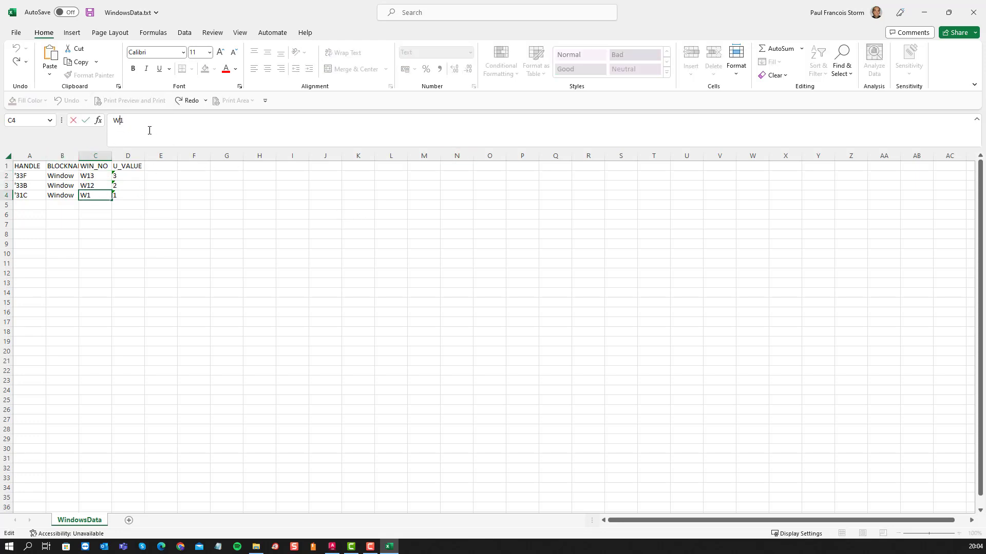
type("1")
Set the U_VALUEs in D2:D4 to 13, 12 and 11 and save WindowsData.txt
left_click(129, 178)
left_click(115, 119)
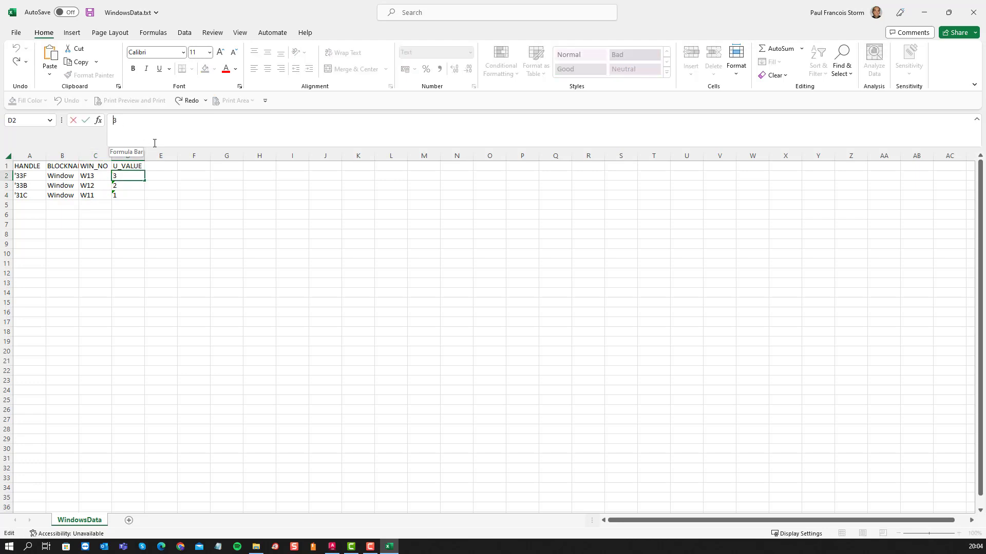
type("1")
left_click(116, 183)
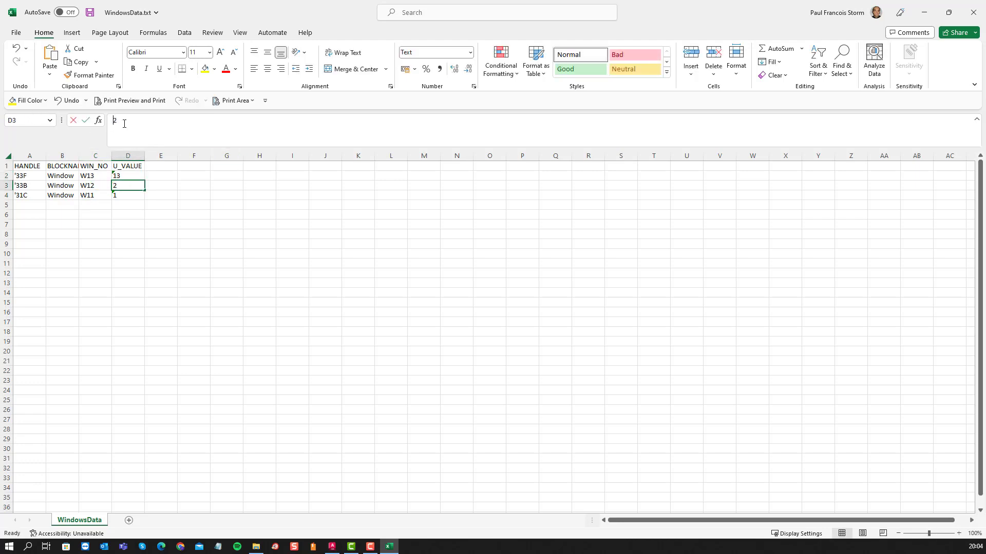
type("1")
left_click(129, 196)
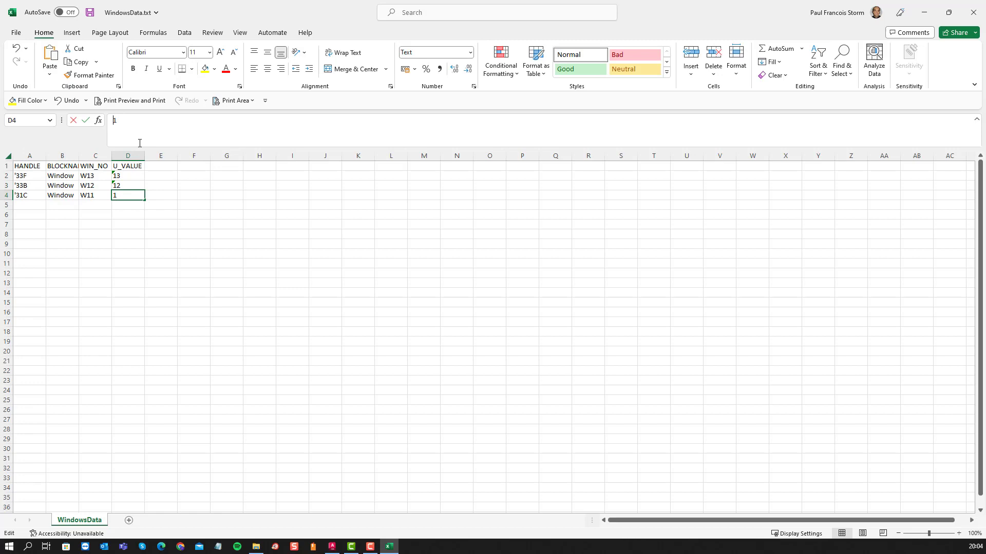
type("1")
key("ctrl+s")
Close Excel, verify WindowsData.txt in Notepad shows W13–W11 and 13–11, and return to AutoCAD
left_click(973, 12)
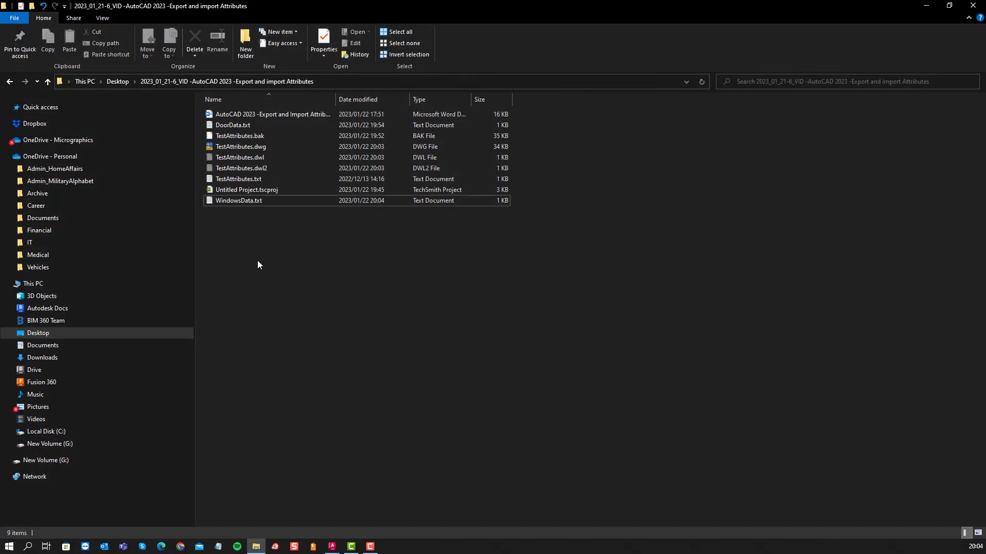
double_click(244, 204)
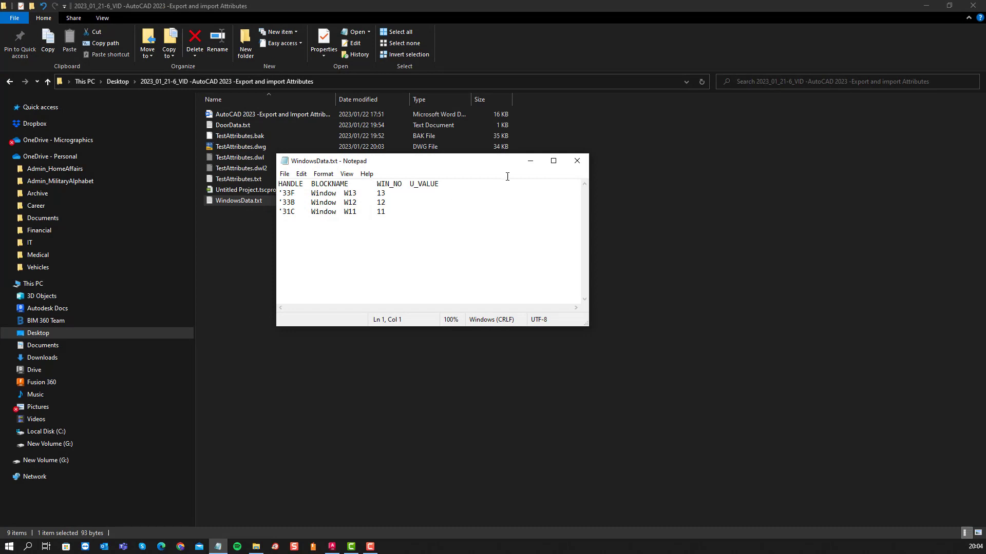
left_click(577, 161)
left_click(267, 254)
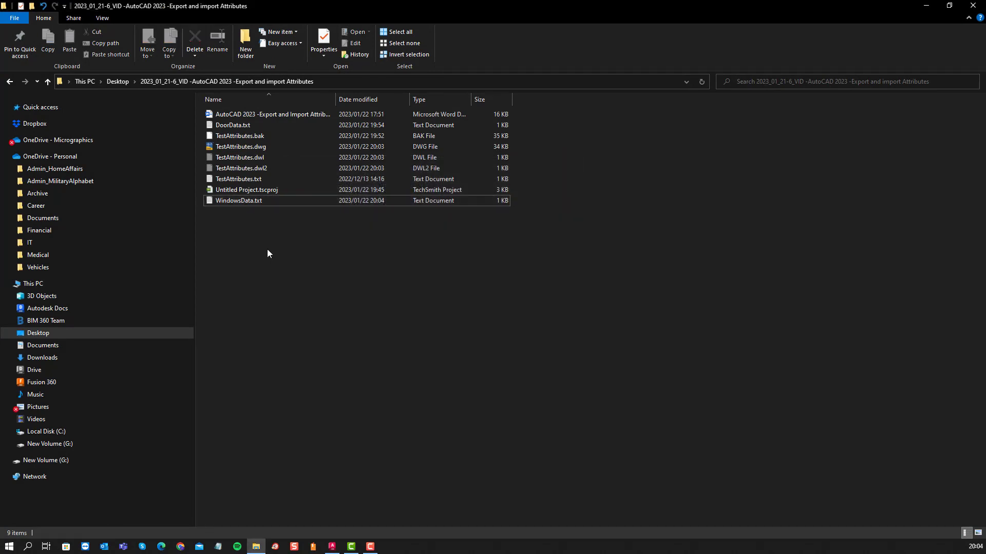
left_click(332, 546)
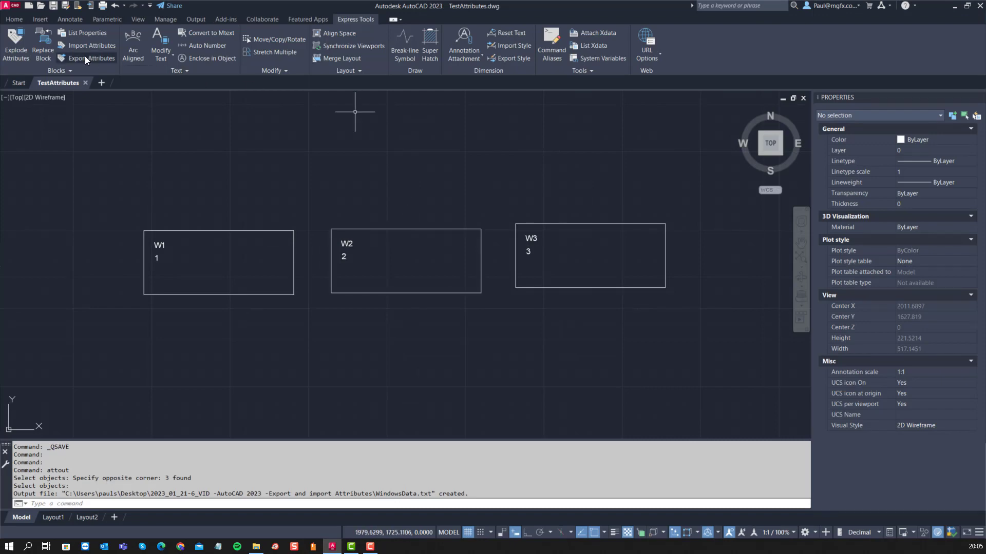
Run ATTIN on WindowsData.txt so the three window blocks read W11/11, W12/12, W13/13
type("attin")
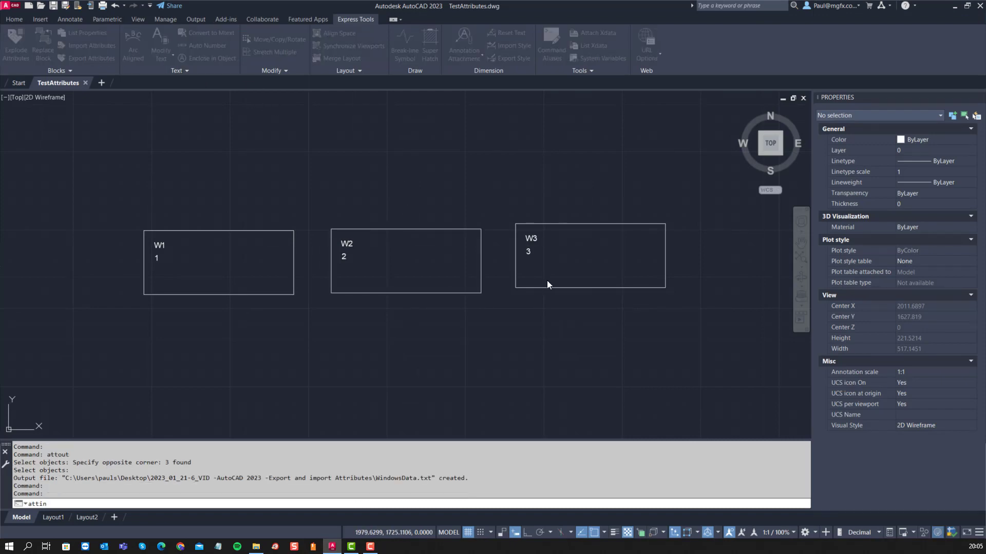
key("Return")
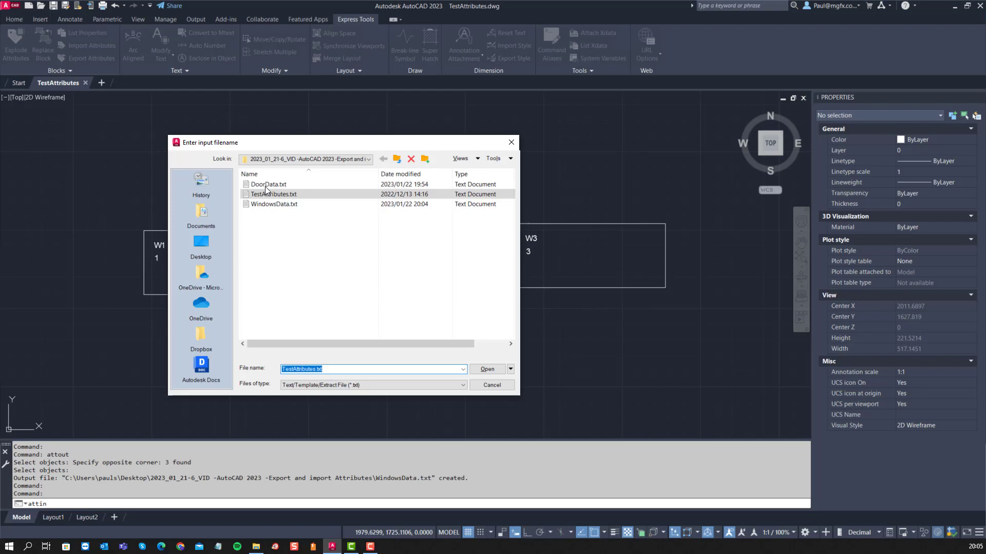
left_click(262, 204)
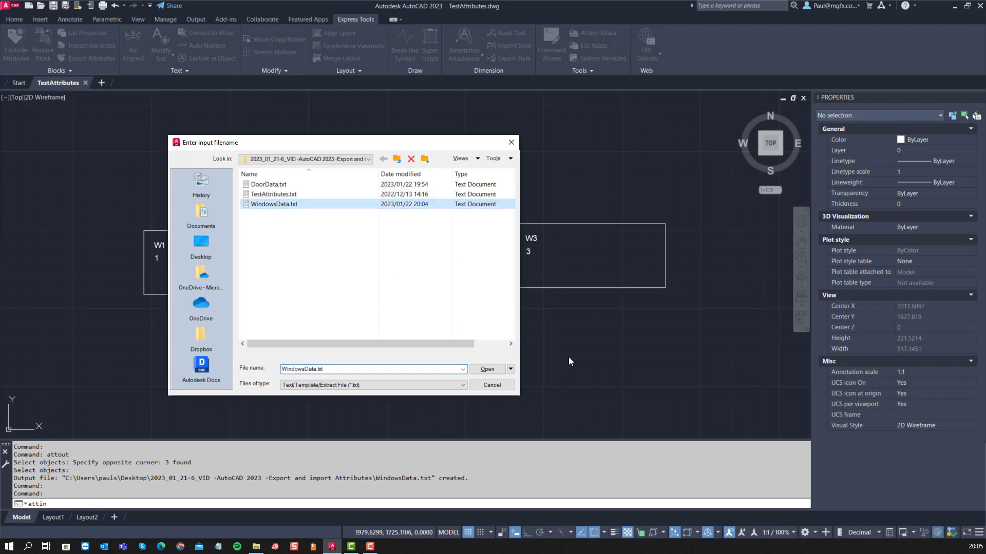
left_click(487, 370)
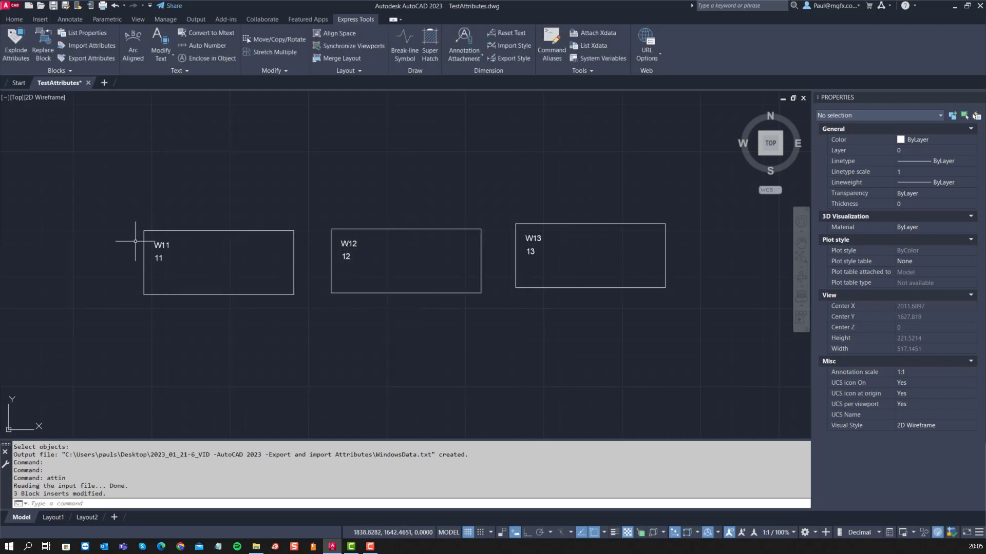
left_click(348, 241)
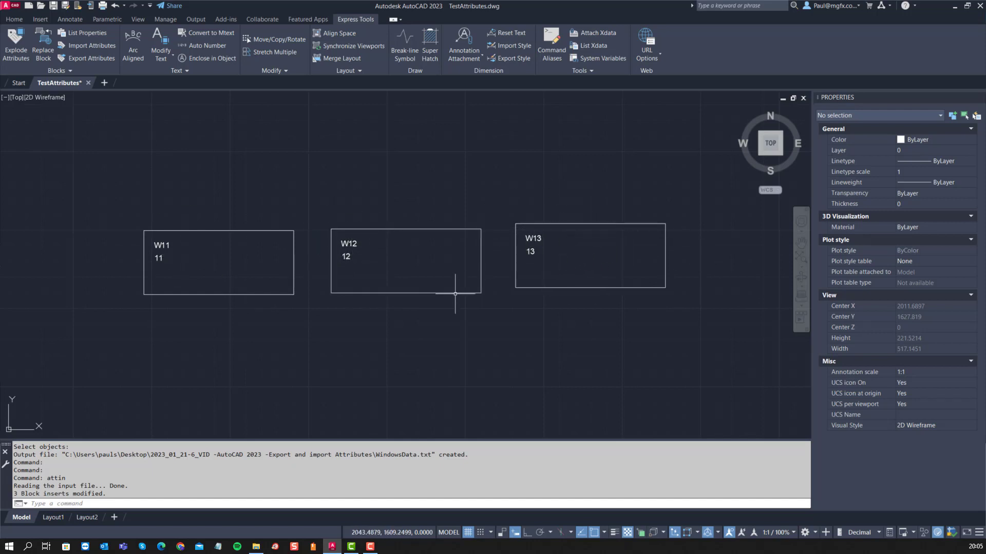
left_click(378, 546)
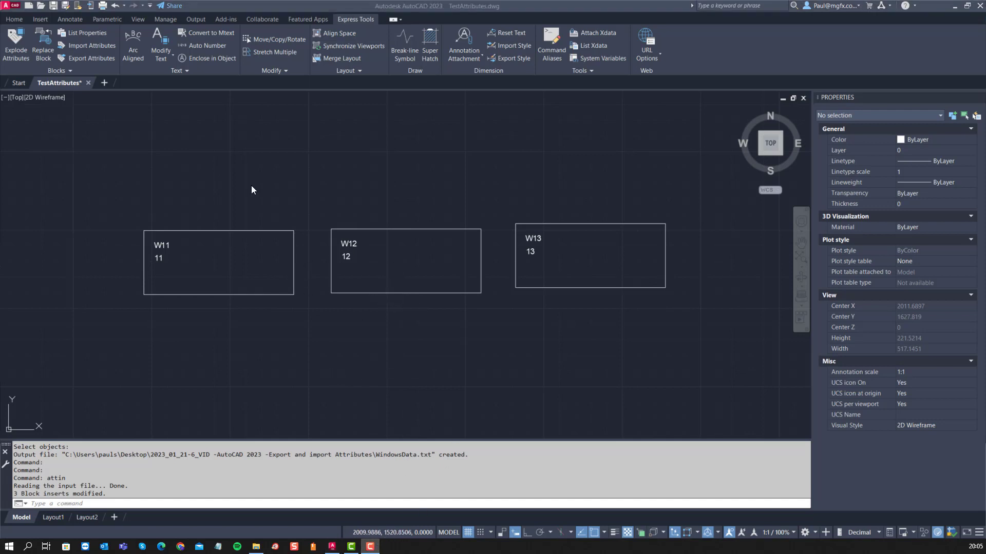
left_click(239, 169)
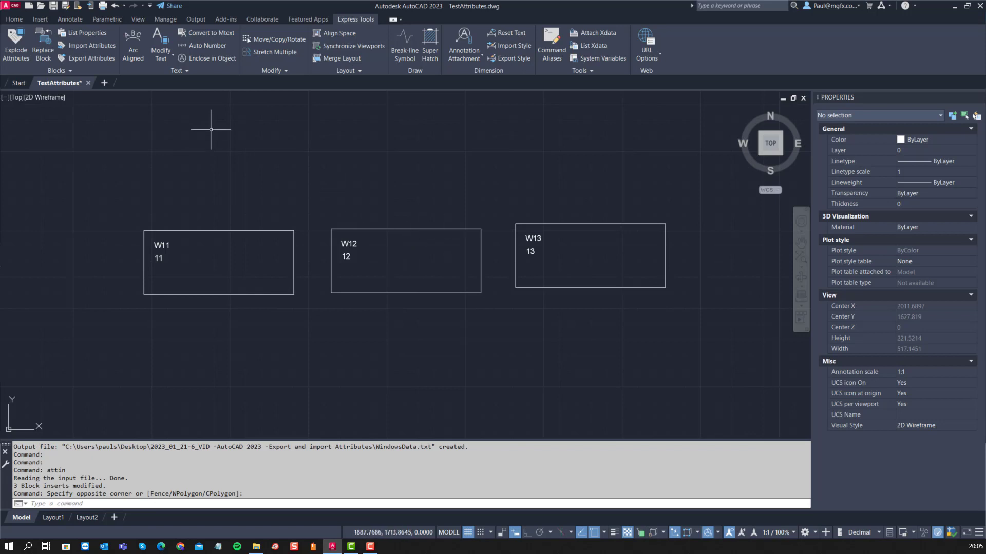
Start a new data extraction saved as Win Extract.dxe in the project folder, using the current drawing
left_click(38, 21)
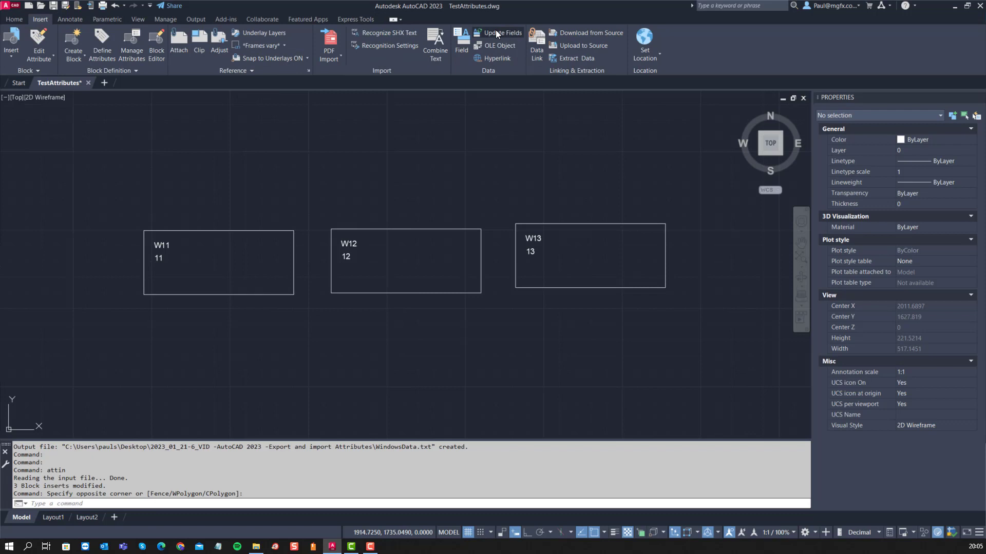
left_click(569, 60)
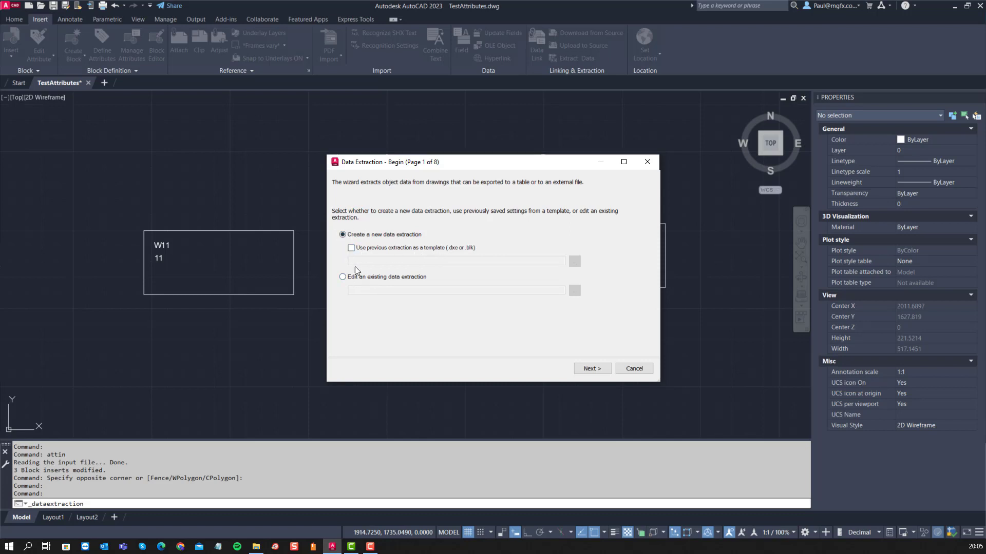
left_click(576, 368)
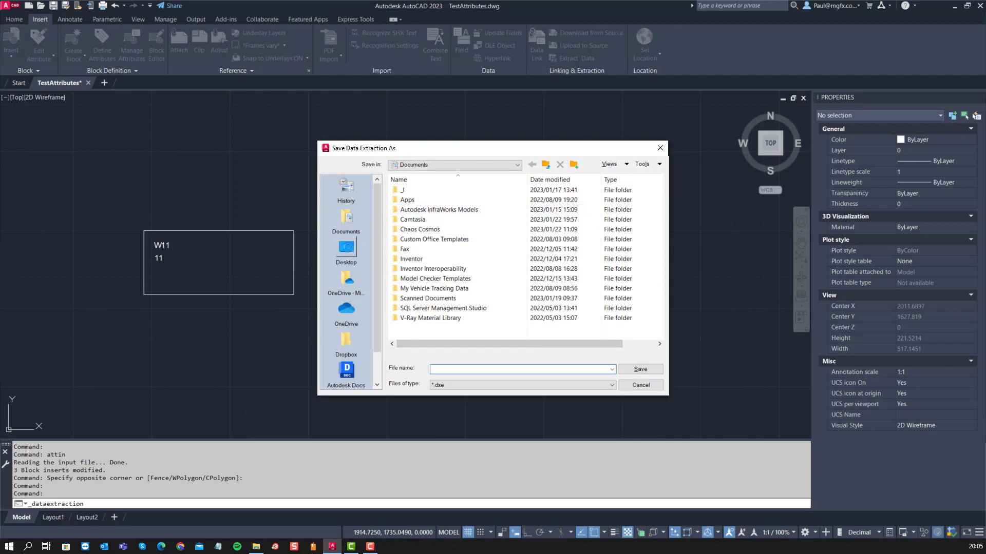
left_click(346, 250)
double_click(429, 270)
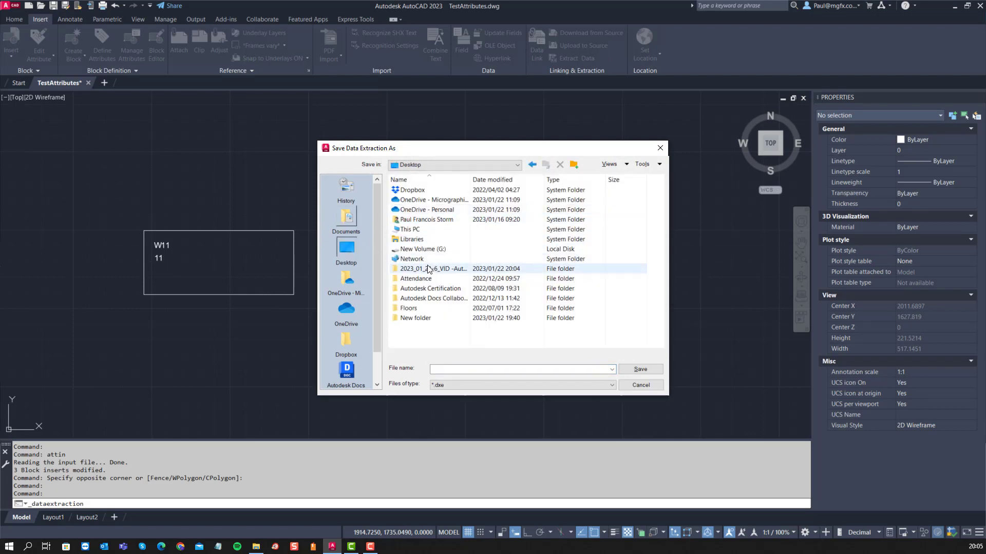
left_click(453, 370)
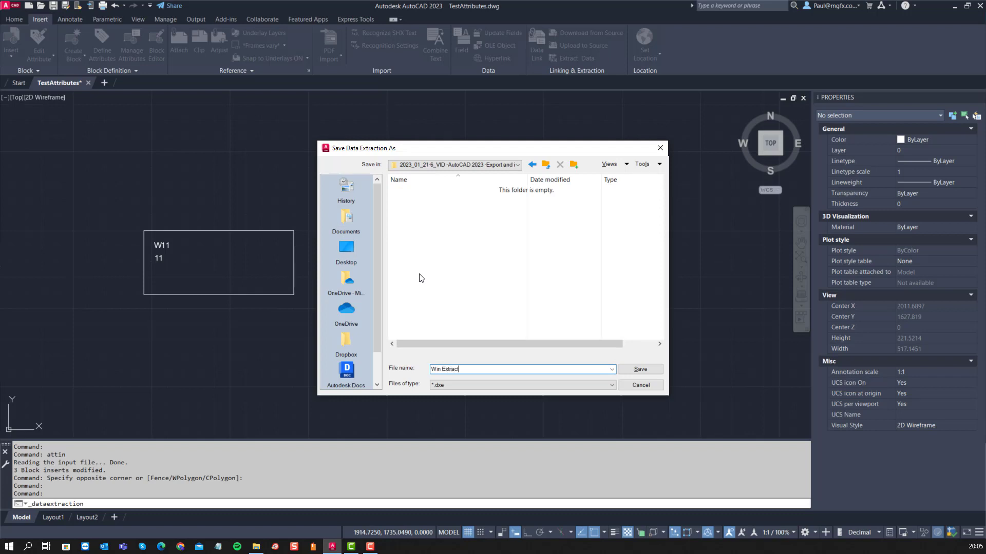
key("Return")
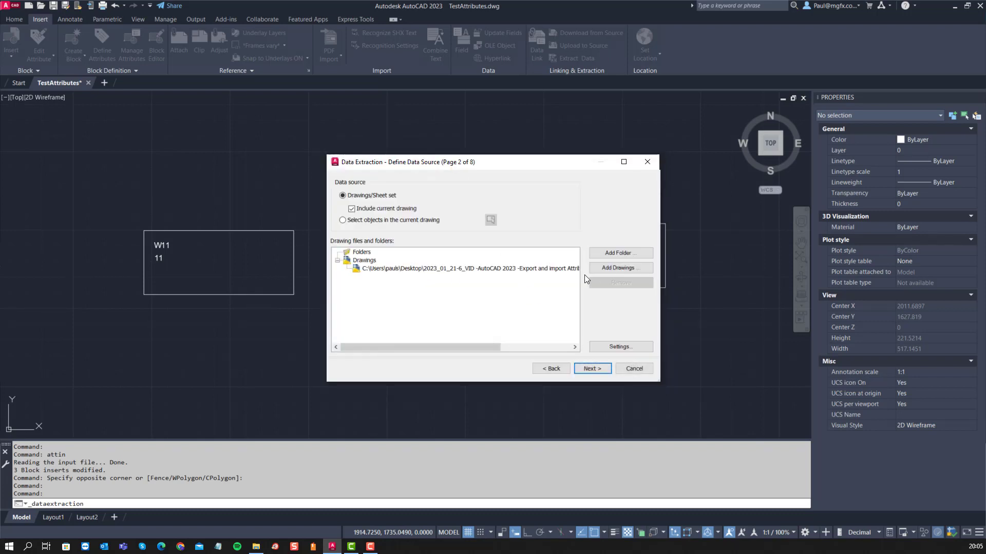
left_click(592, 369)
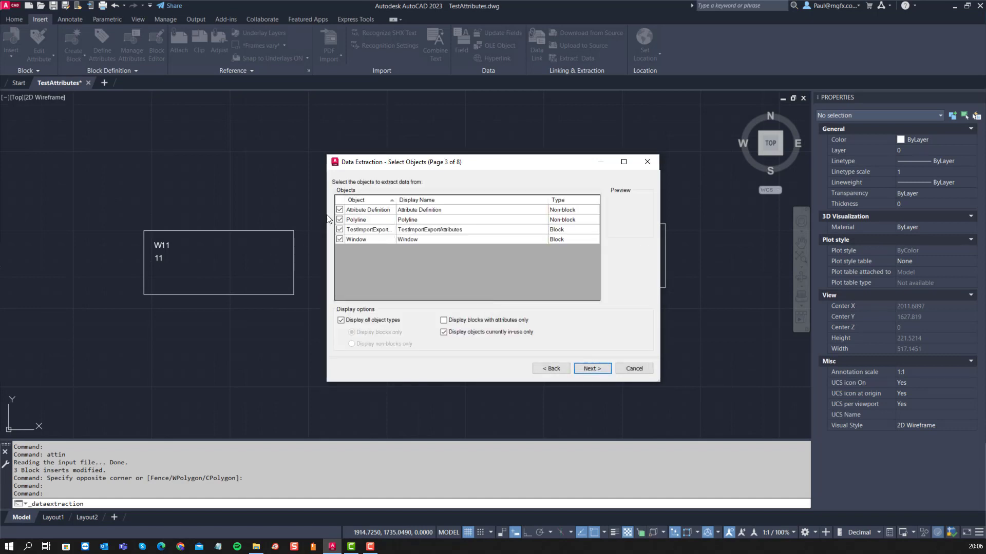
Show only blocks with attributes so just the Window block is extracted
left_click(443, 320)
left_click(443, 333)
left_click(341, 320)
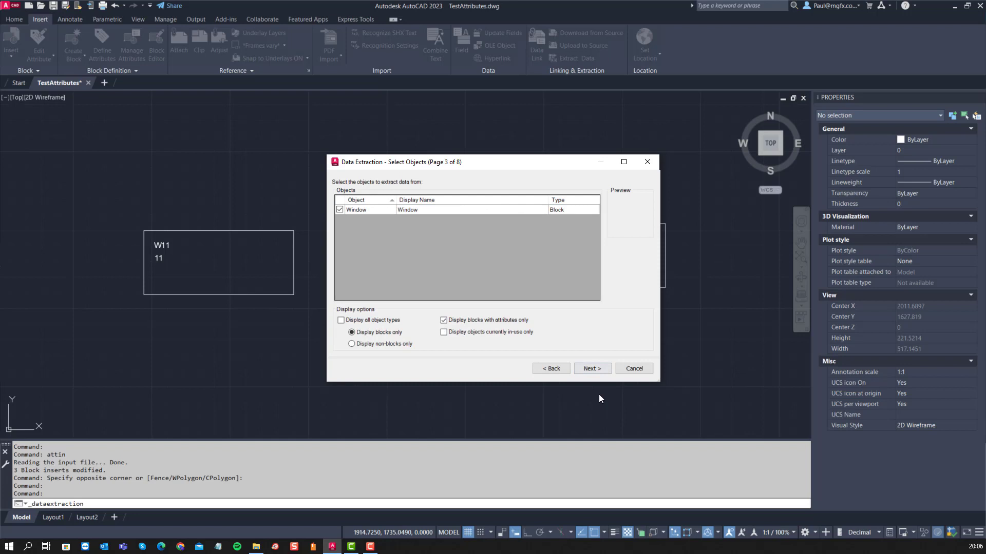
left_click(592, 368)
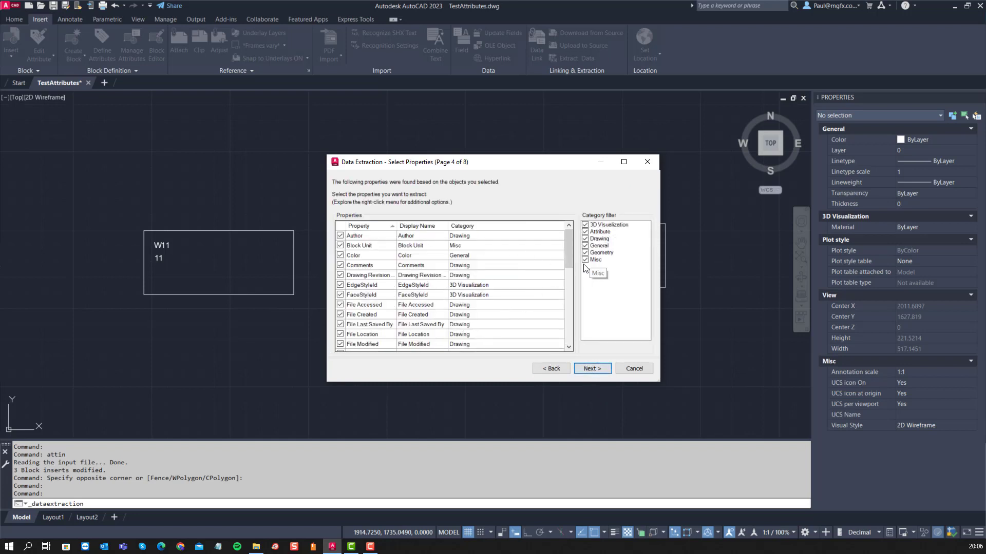
Exclude every property category except Attribute, keeping U_VALUE and WIN_NO, and accept the preview
left_click(585, 225)
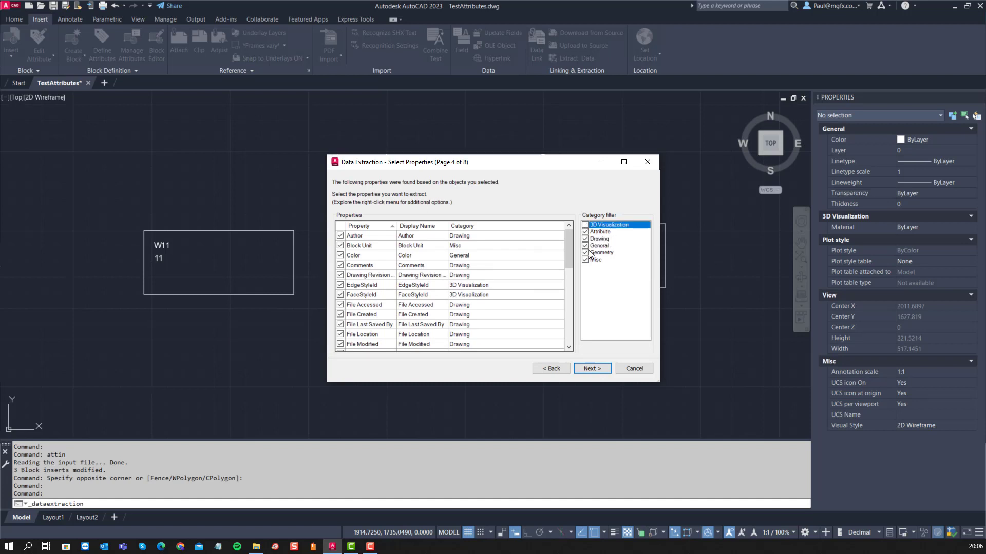
left_click(585, 239)
left_click(585, 245)
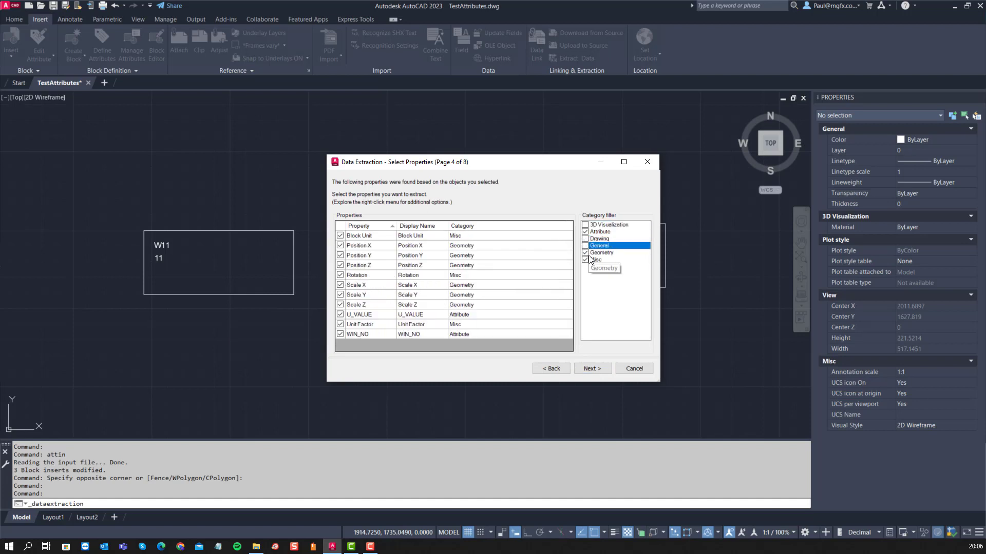
left_click(585, 253)
left_click(585, 260)
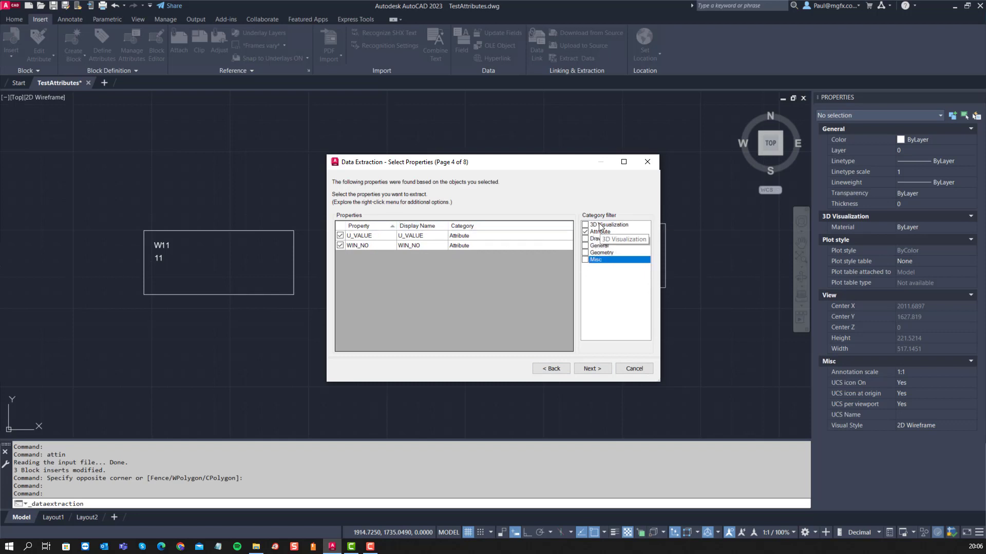
left_click(591, 368)
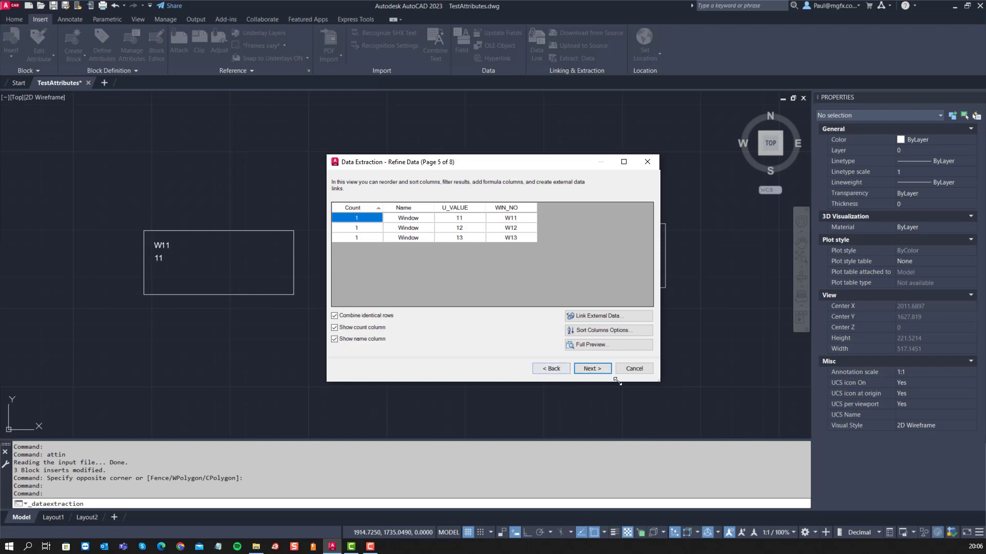
left_click(592, 373)
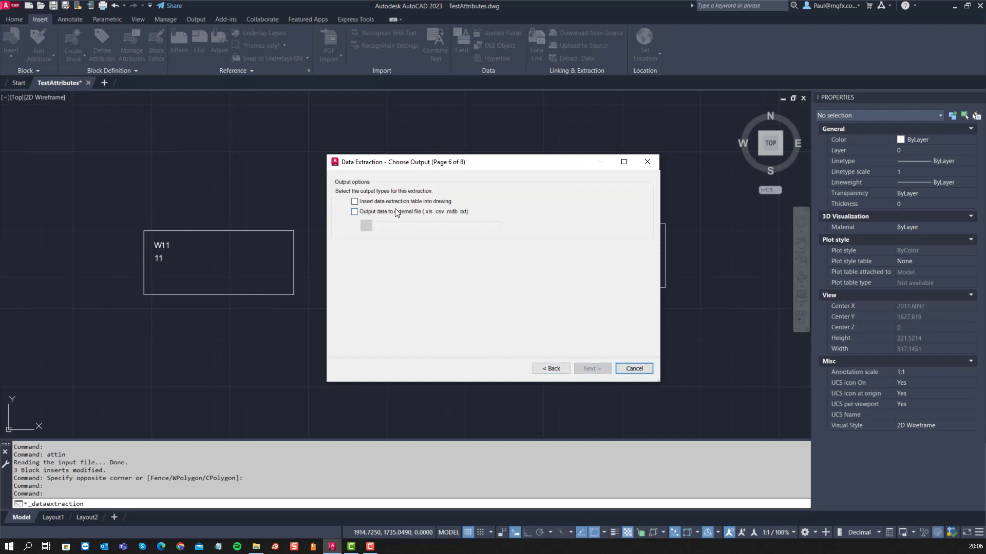
Set output to insert a table and write TestAttributes.xls to the project folder
left_click(355, 201)
left_click(355, 211)
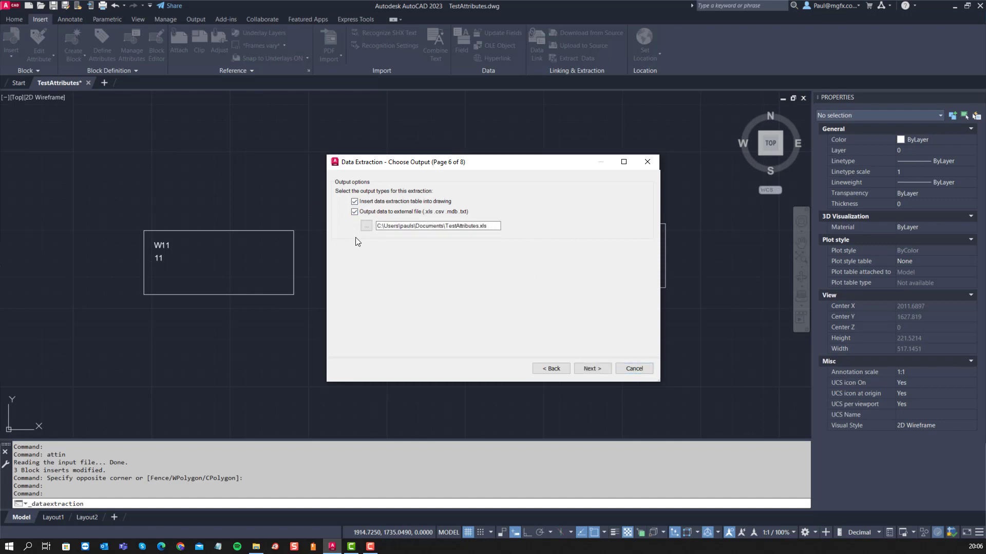
left_click(366, 226)
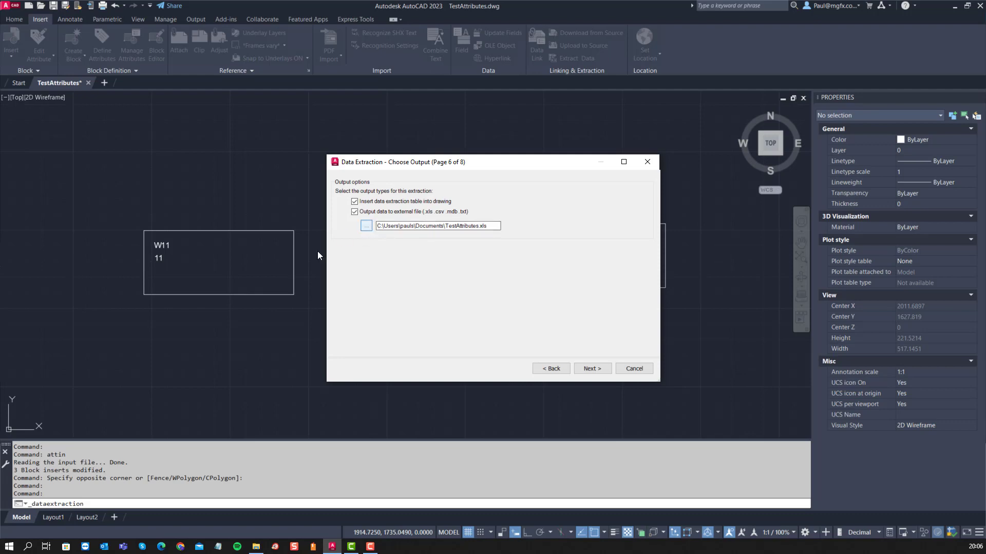
left_click(357, 248)
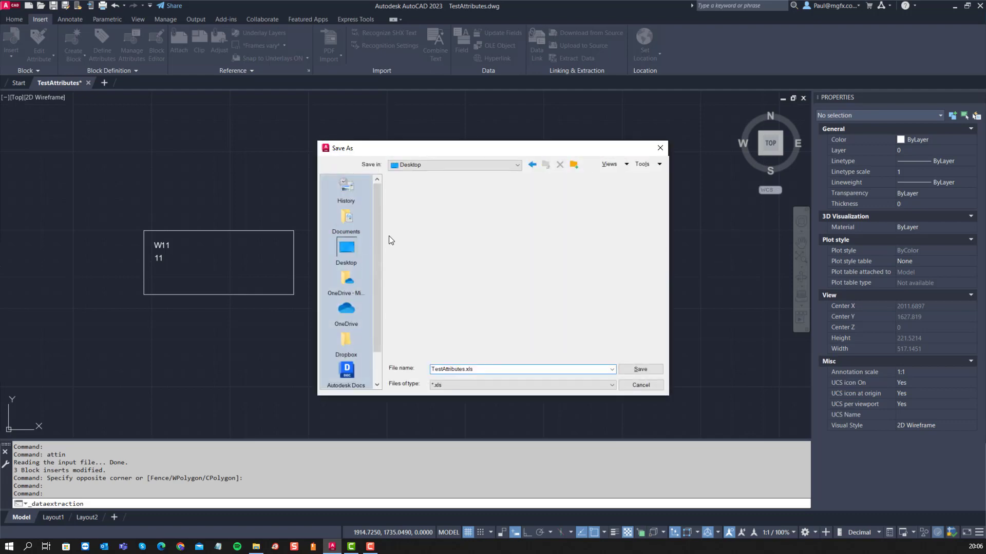
double_click(422, 269)
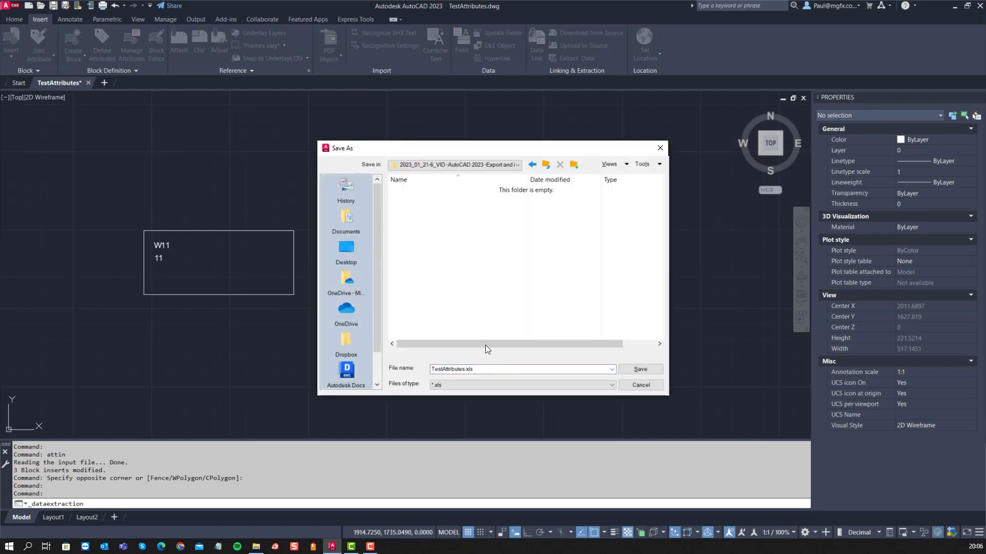
left_click(640, 370)
Keep the Standard table style and finish the data extraction
left_click(590, 369)
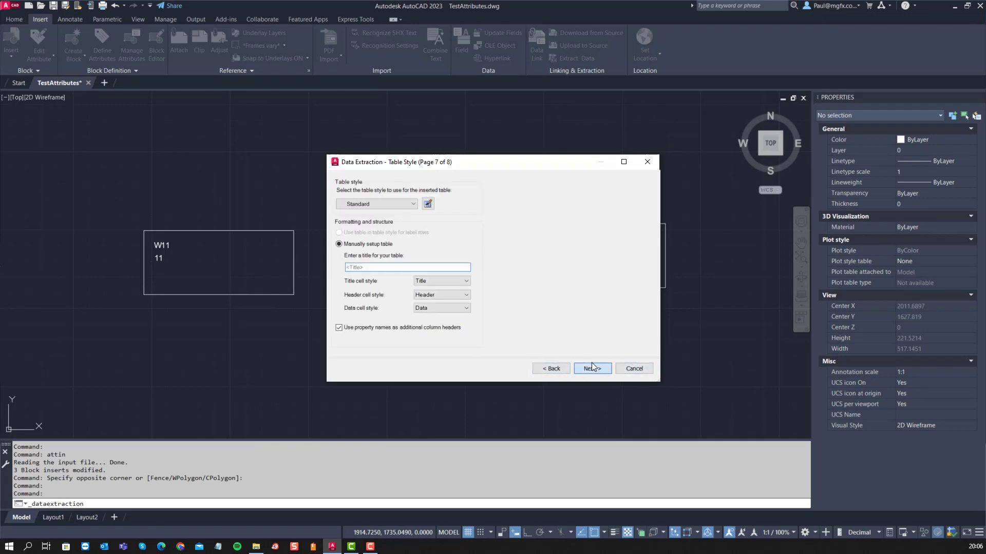
left_click(593, 367)
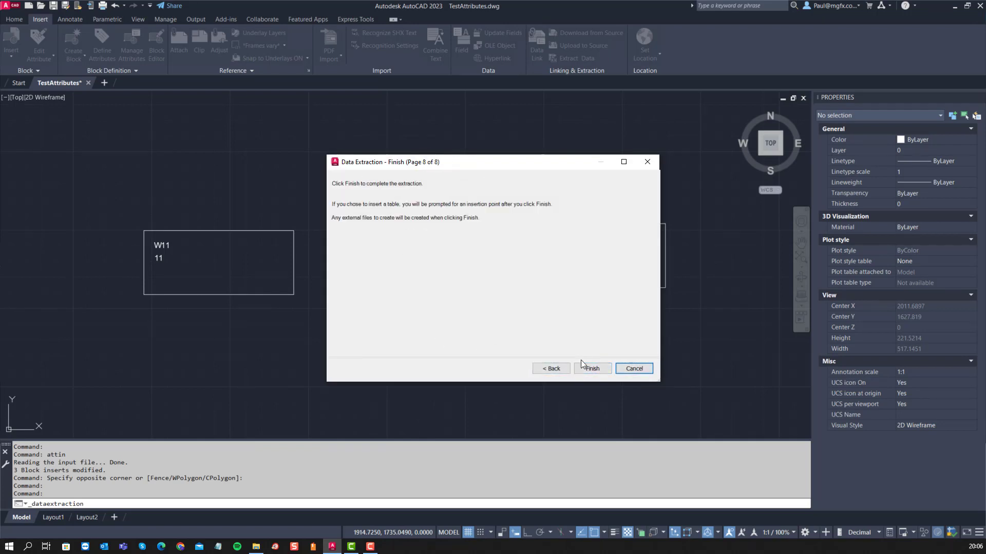
left_click(590, 369)
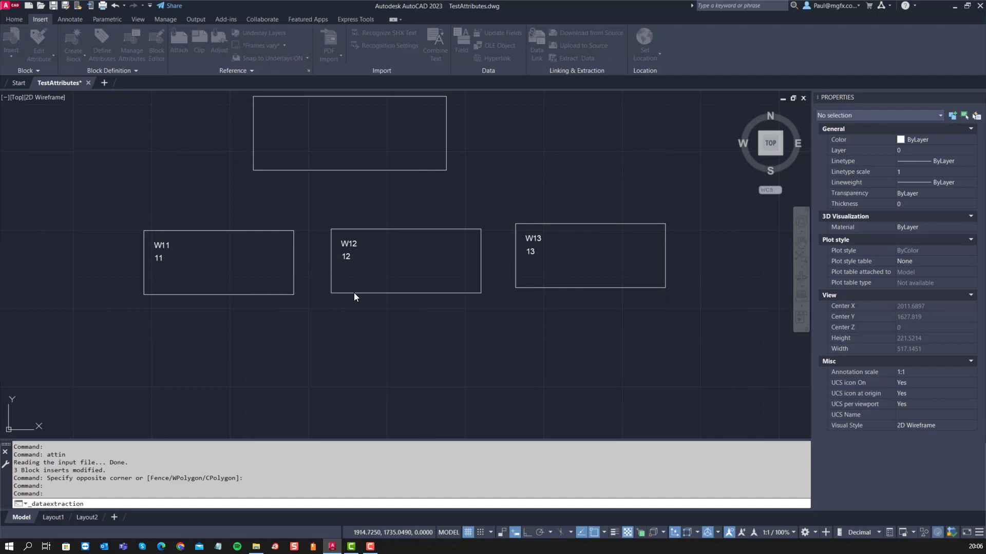
Place the Count, Name, U_VALUE and WIN_NO table beneath the W11–W13 blocks
scroll(334, 288, "down", 4)
scroll(382, 292, "up", 4)
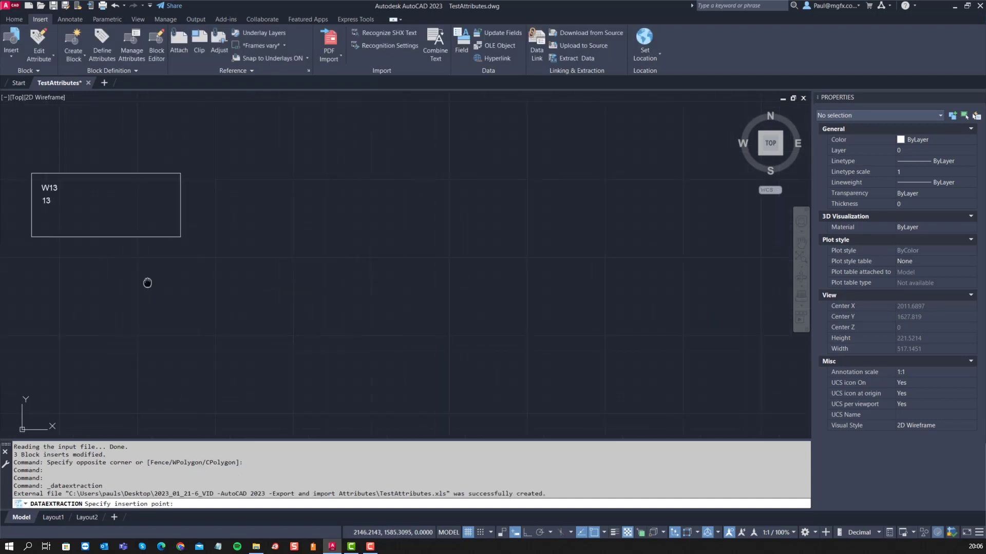
middle_click_drag(148, 282, 334, 311)
left_click(243, 301)
scroll(521, 329, "down", 6)
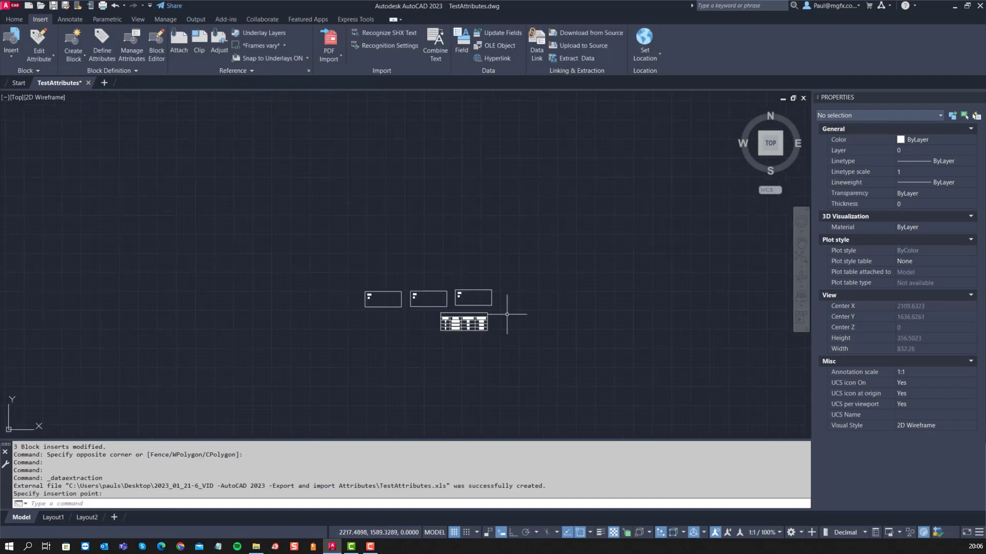
scroll(453, 318, "up", 6)
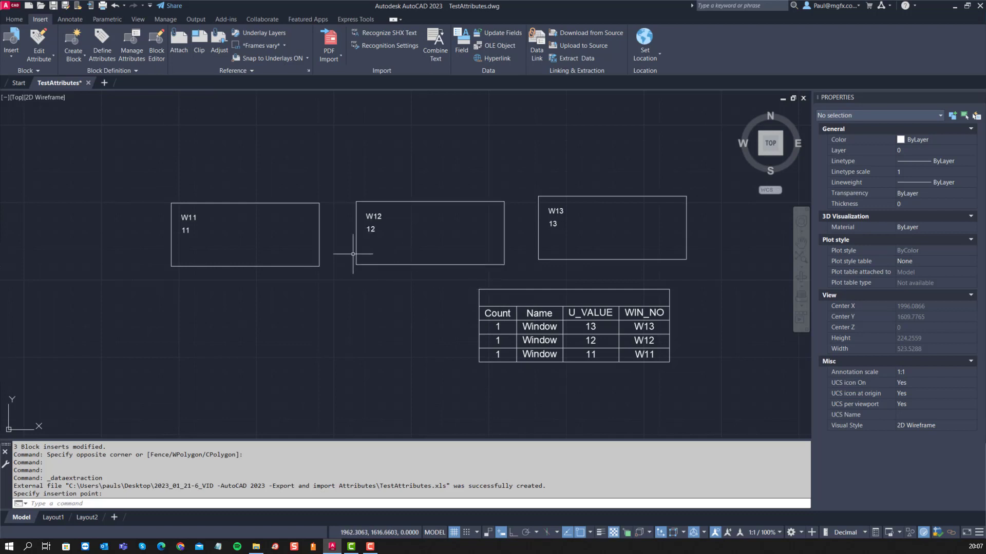
scroll(315, 253, "up", 2)
scroll(364, 251, "down", 2)
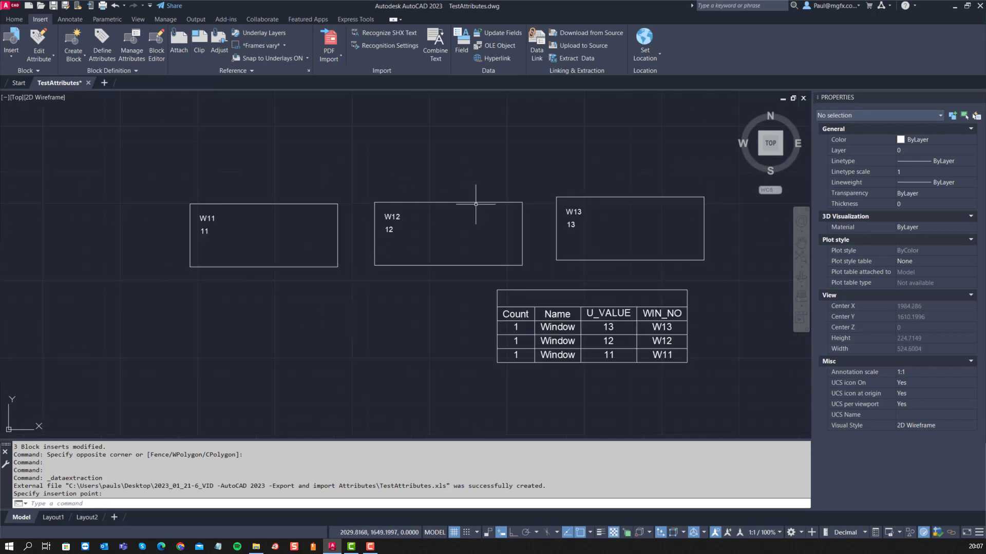